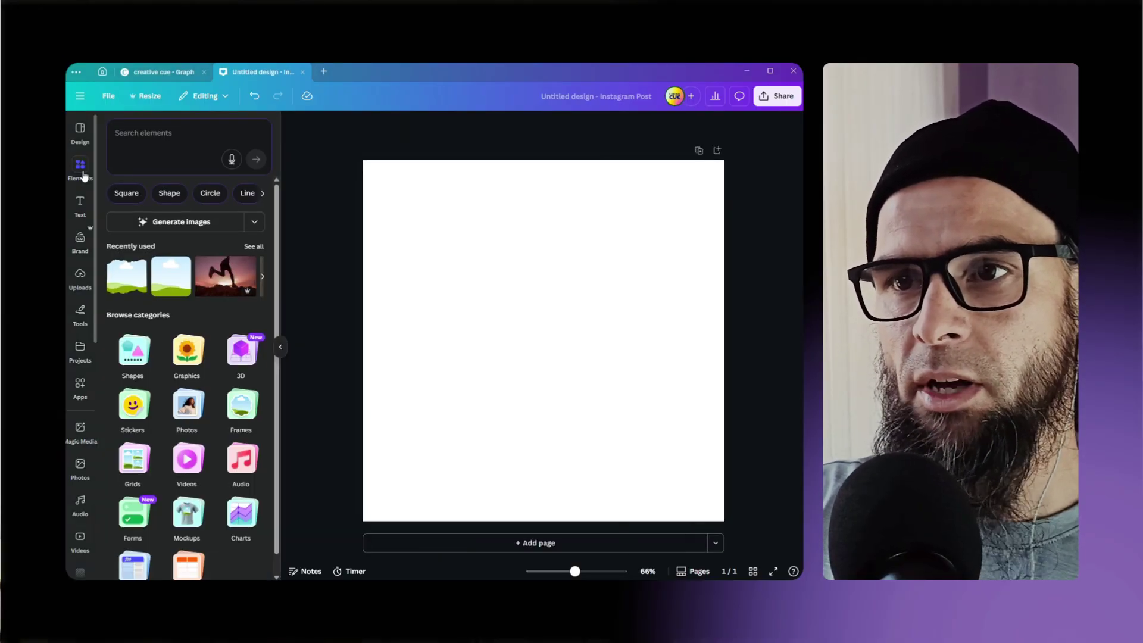
Open Canva's Frames collection in Elements and browse the Trending frames.
{"action": "scroll", "coordinate": [223, 386], "scroll_direction": "down", "scroll_amount": 1}
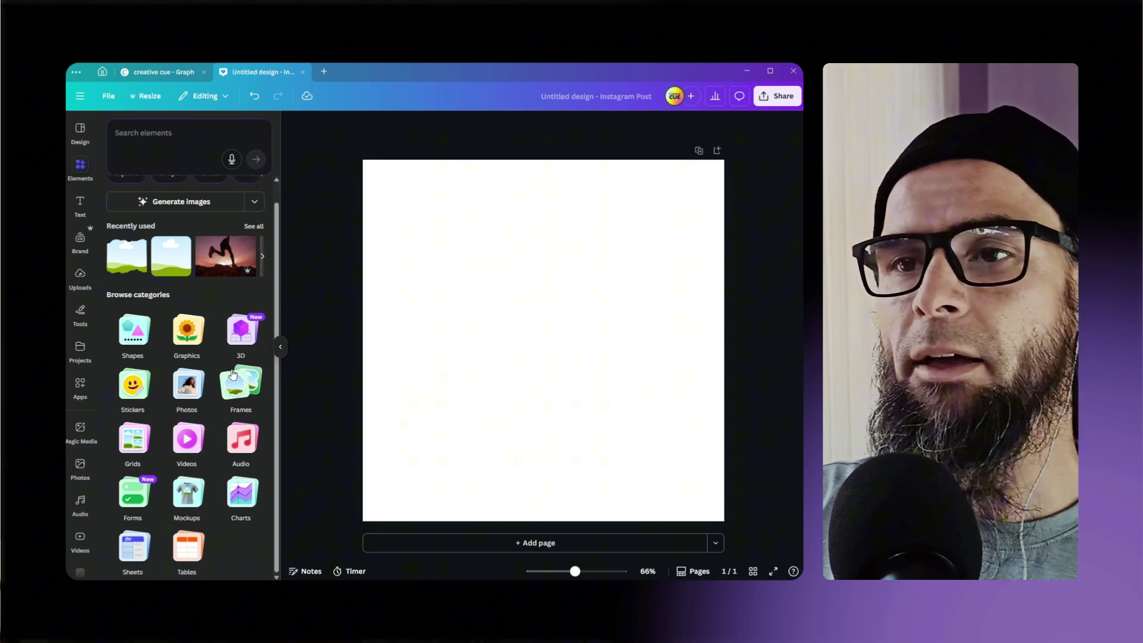
{"action": "left_click", "coordinate": [234, 388]}
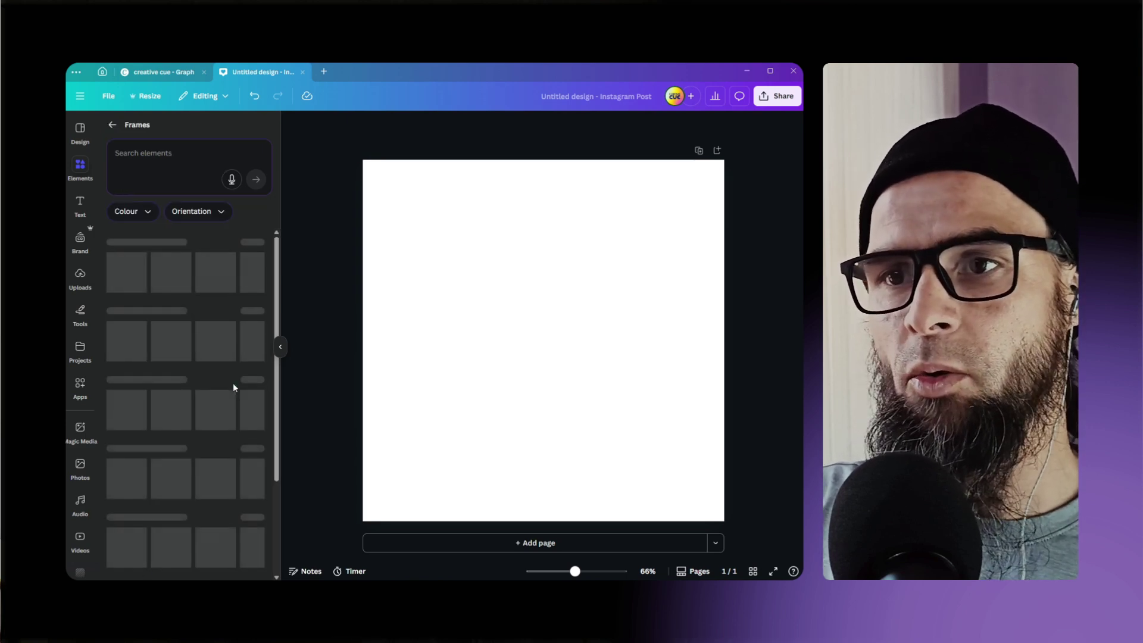
{"action": "scroll", "coordinate": [199, 336], "scroll_direction": "down", "scroll_amount": 10}
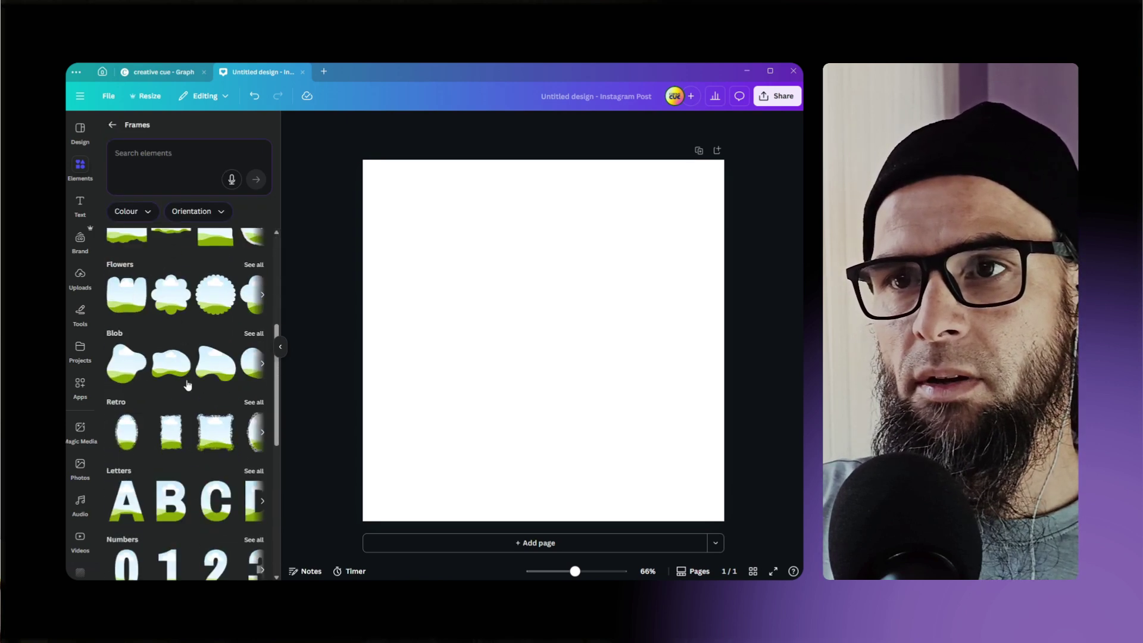
{"action": "scroll", "coordinate": [187, 396], "scroll_direction": "up", "scroll_amount": 3}
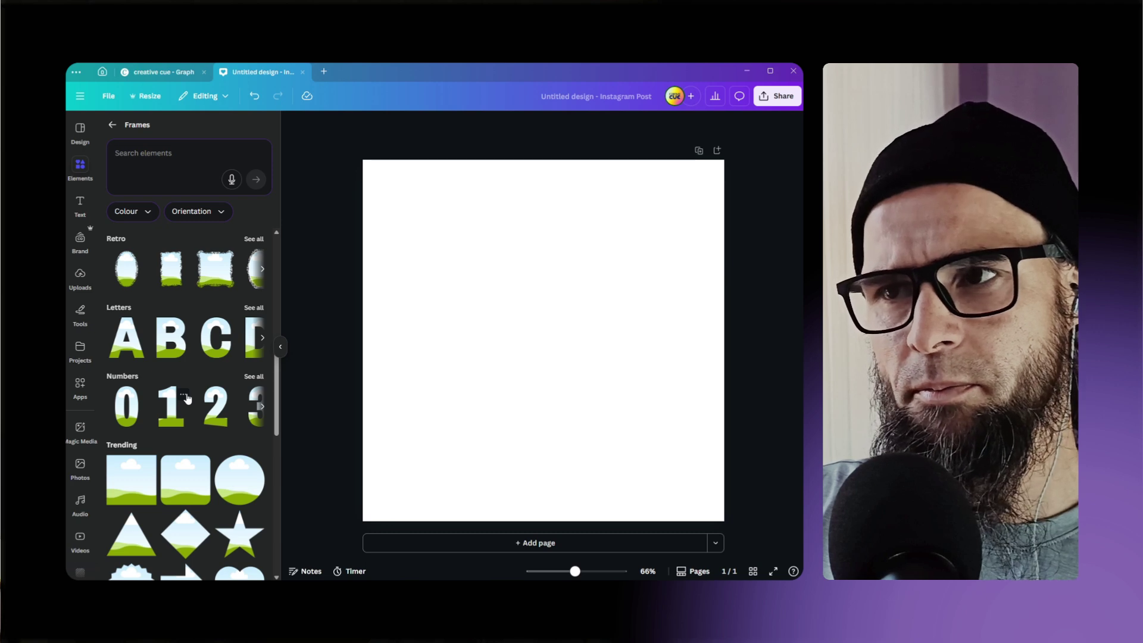
Add the square landscape frame to the page and shrink it slightly.
{"action": "left_click", "coordinate": [176, 488]}
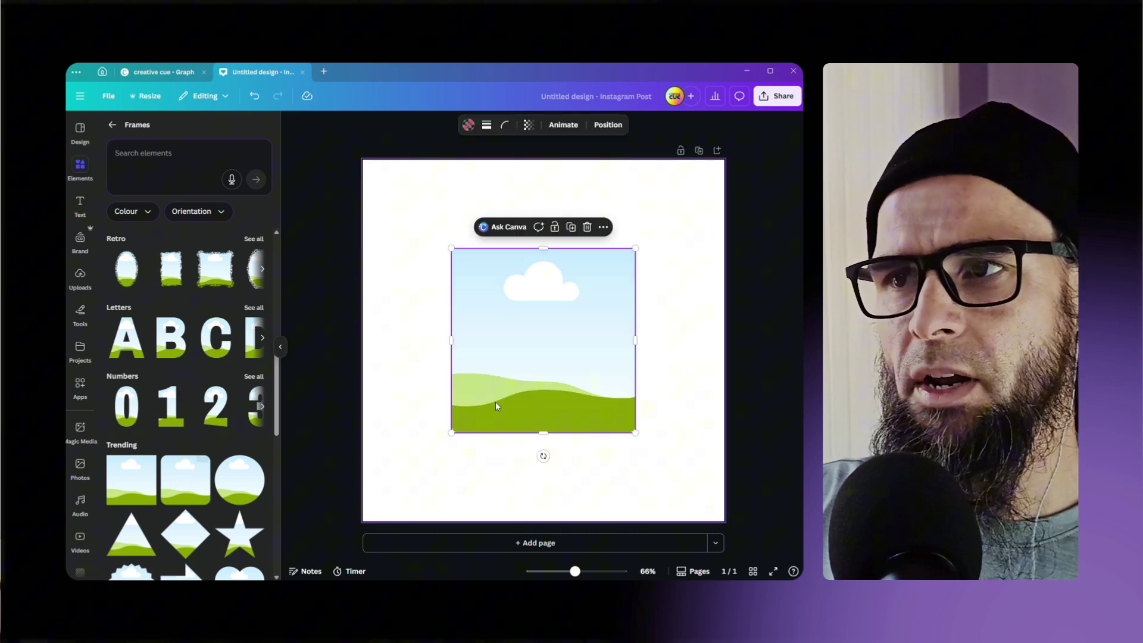
{"action": "left_click", "coordinate": [682, 339]}
{"action": "left_click", "coordinate": [594, 359]}
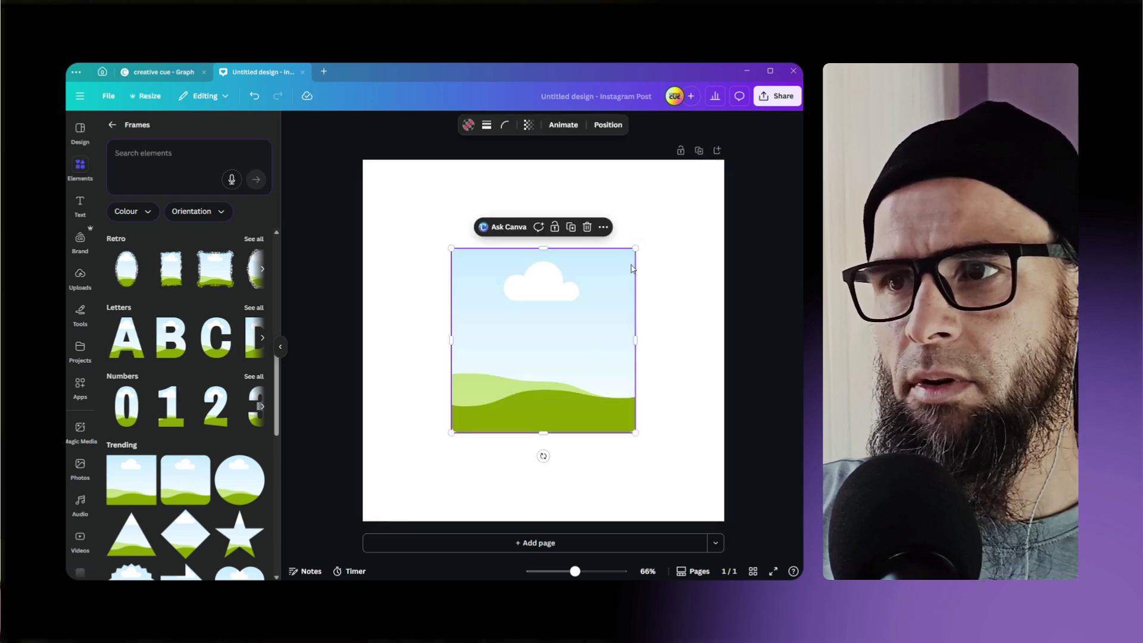
{"action": "mouse_move", "coordinate": [636, 250]}
{"action": "left_mouse_down"}
{"action": "mouse_move", "coordinate": [684, 199]}
{"action": "mouse_move", "coordinate": [634, 250]}
{"action": "left_mouse_up"}
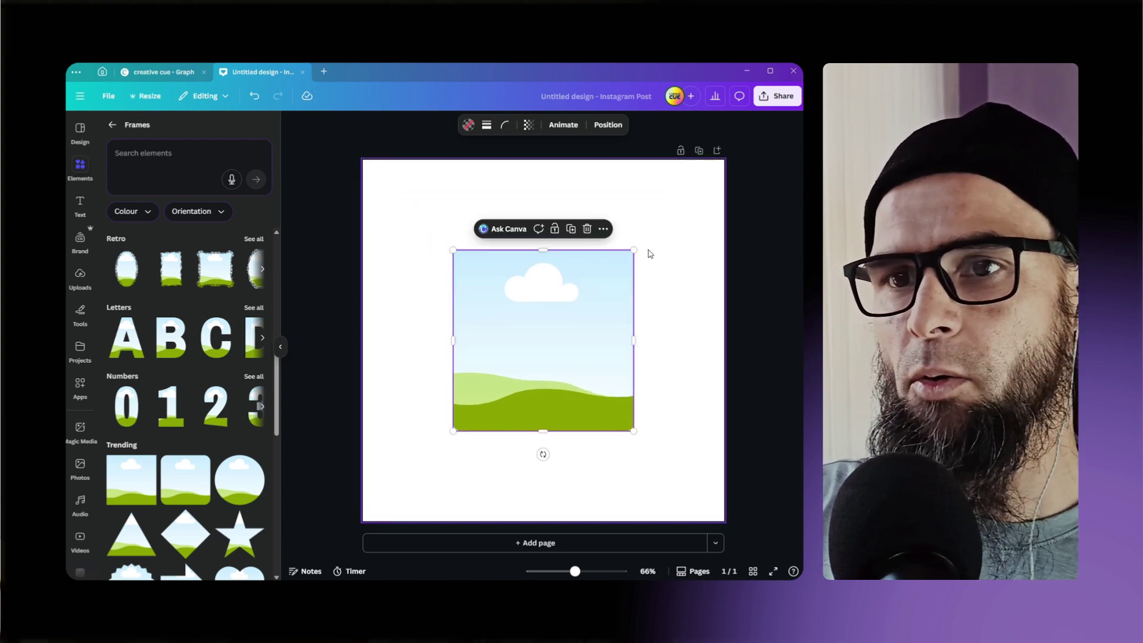
{"action": "left_click", "coordinate": [650, 254]}
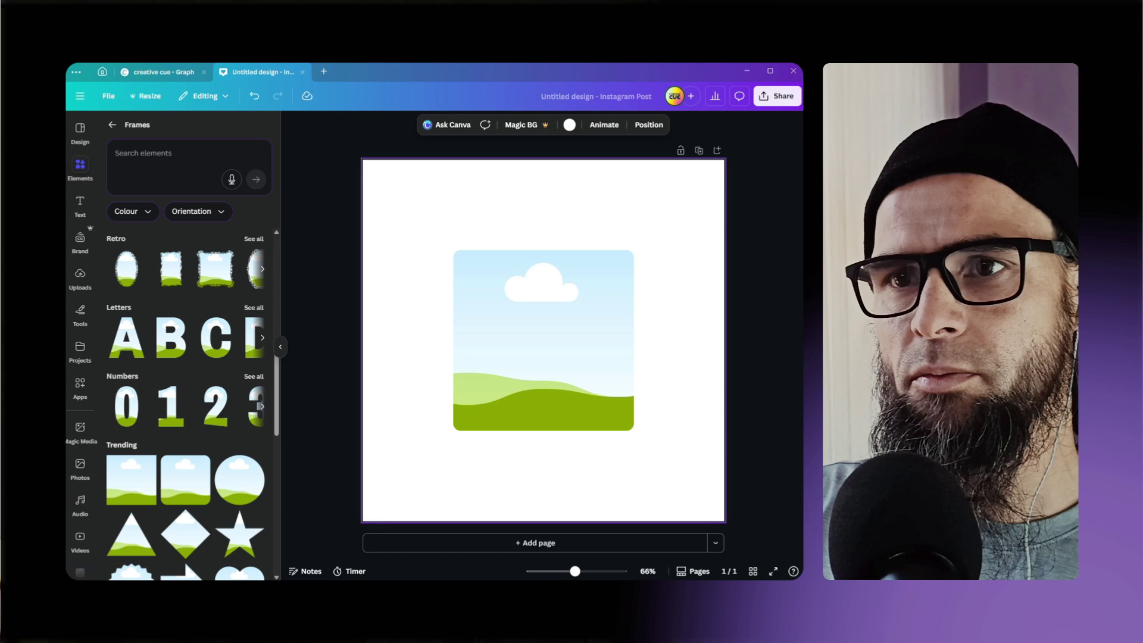
Drop the trending chessboard-and-yellow-lamp photo into the square frame, then enlarge and reposition it inside.
{"action": "left_click", "coordinate": [81, 468]}
{"action": "left_click_drag", "start_coordinate": [126, 379], "coordinate": [603, 348]}
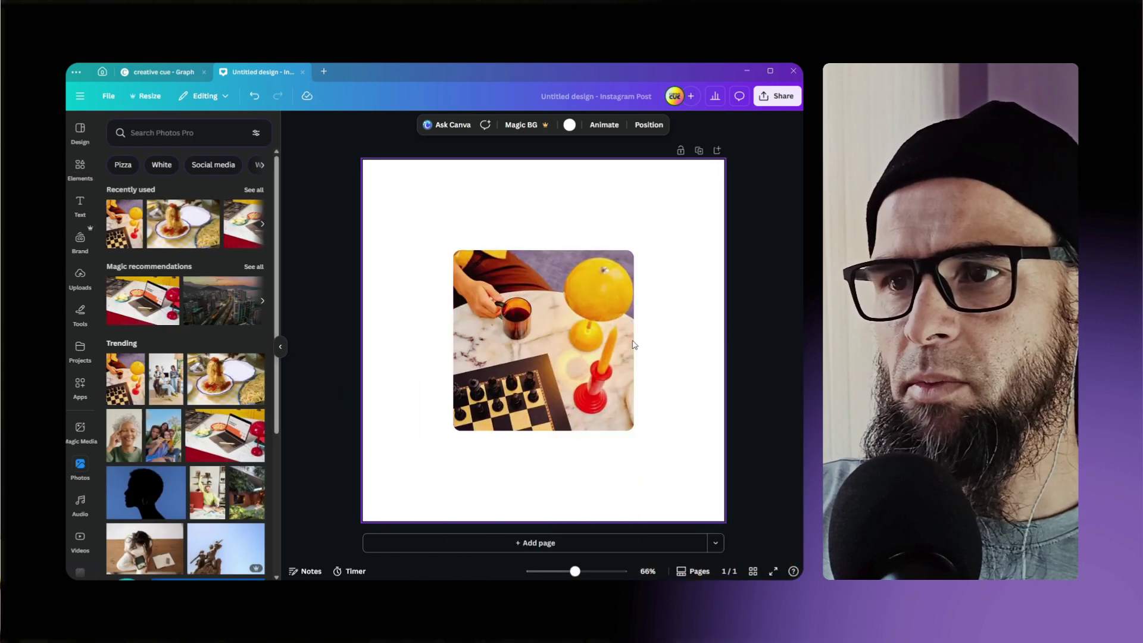
{"action": "double_click", "coordinate": [603, 344]}
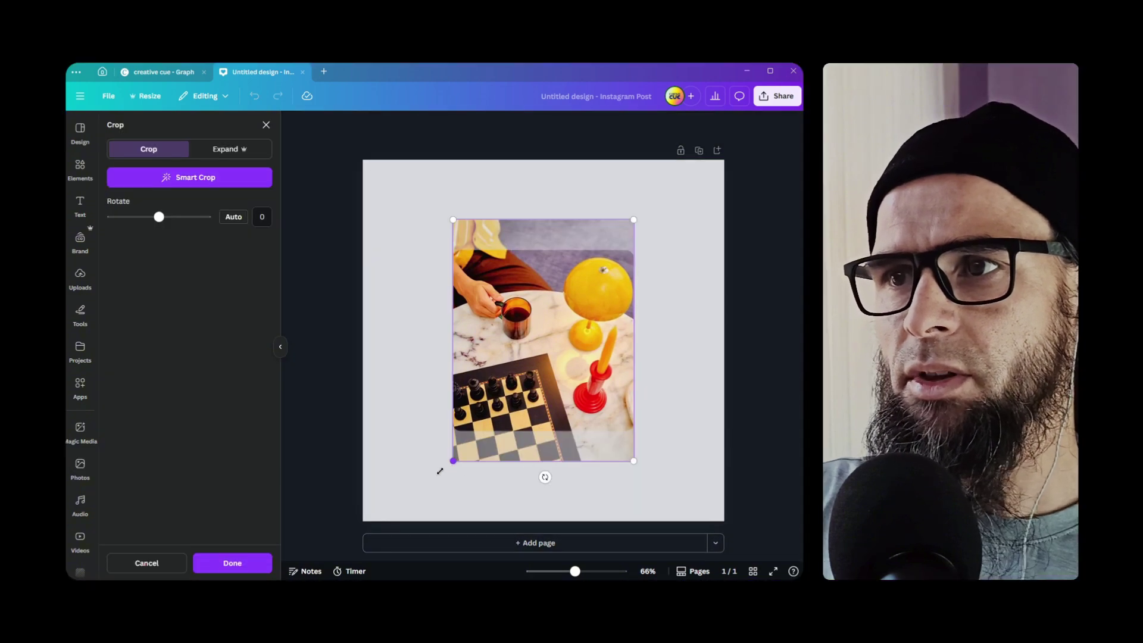
{"action": "left_click_drag", "start_coordinate": [454, 461], "coordinate": [401, 528]}
{"action": "left_click_drag", "start_coordinate": [528, 460], "coordinate": [552, 434]}
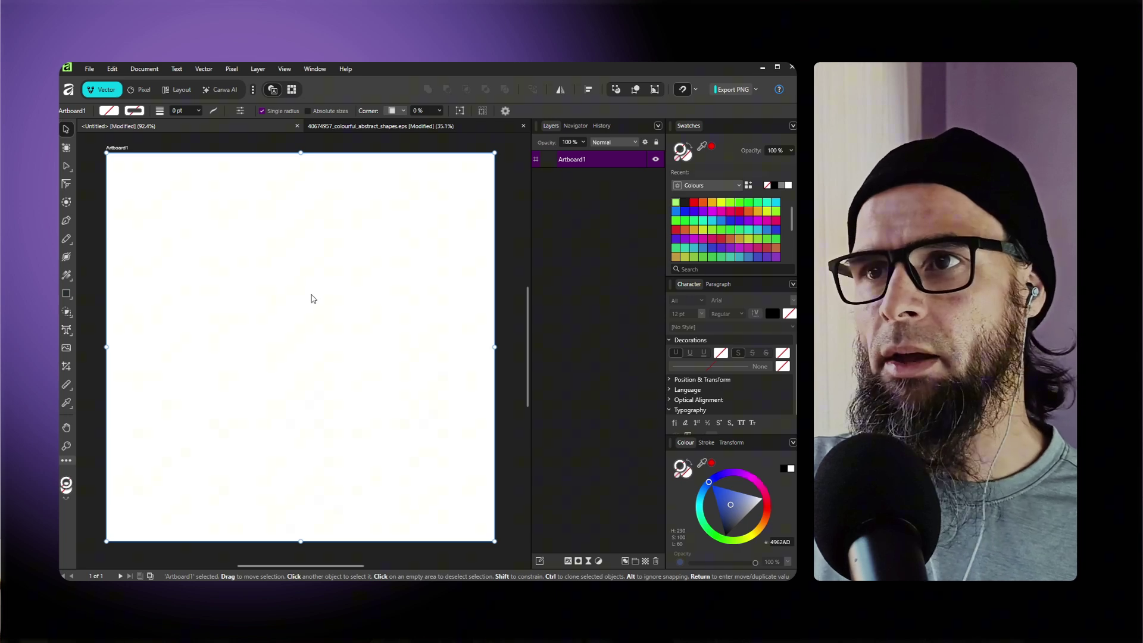
Select the blue blob in the colourful abstract shapes document.
{"action": "left_click", "coordinate": [371, 128]}
{"action": "left_click", "coordinate": [401, 198]}
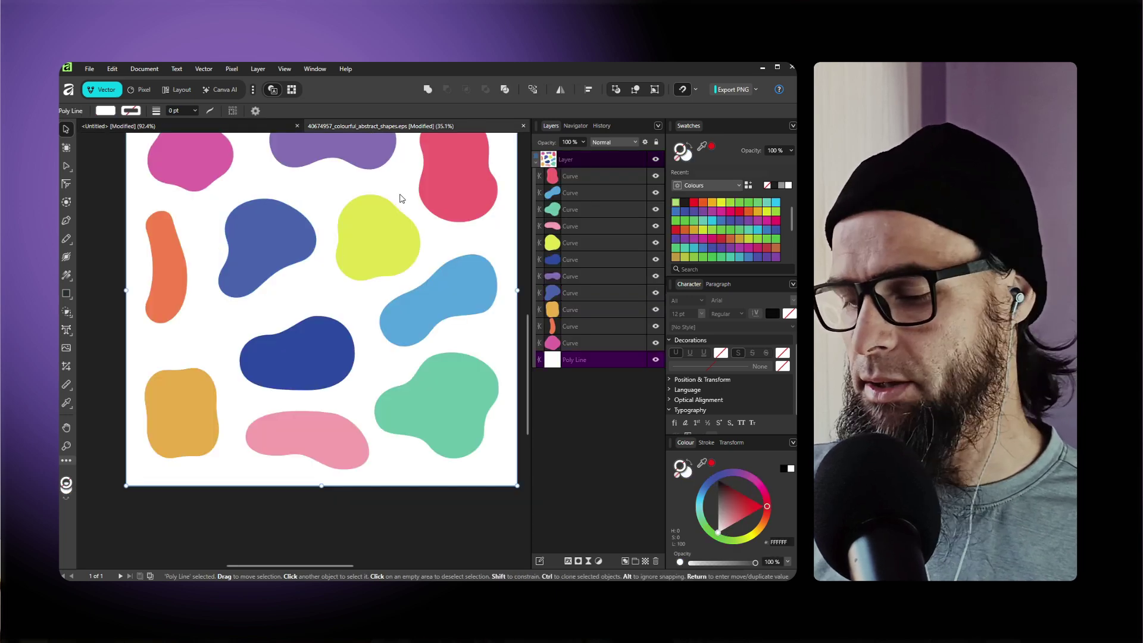
{"action": "key", "text": "ctrl+0"}
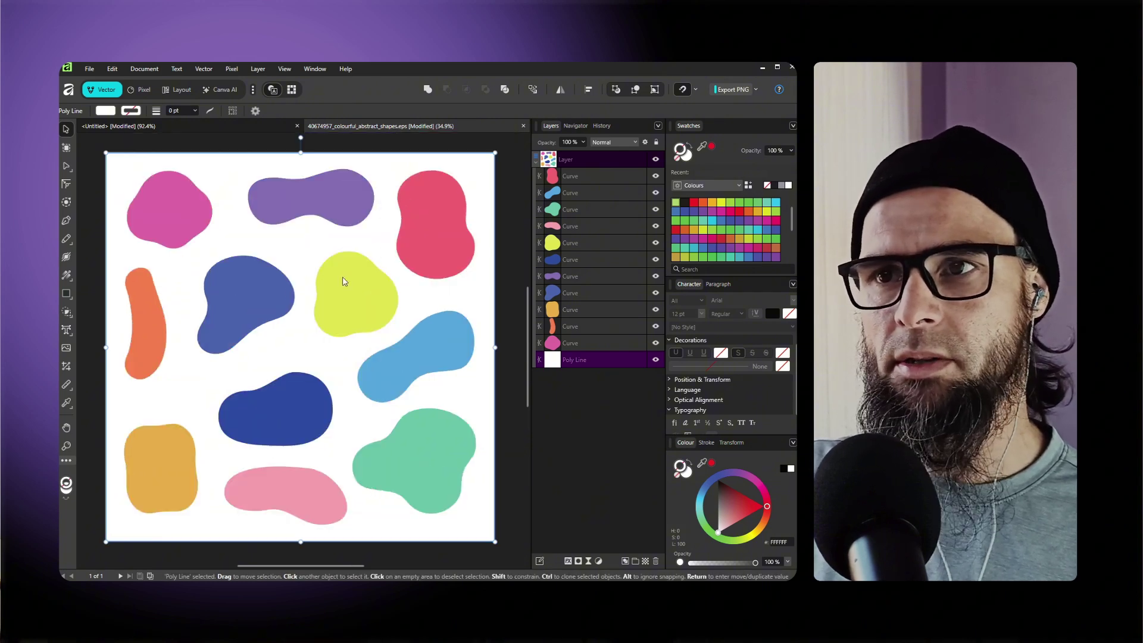
{"action": "left_click", "coordinate": [265, 295]}
{"action": "left_click", "coordinate": [298, 273]}
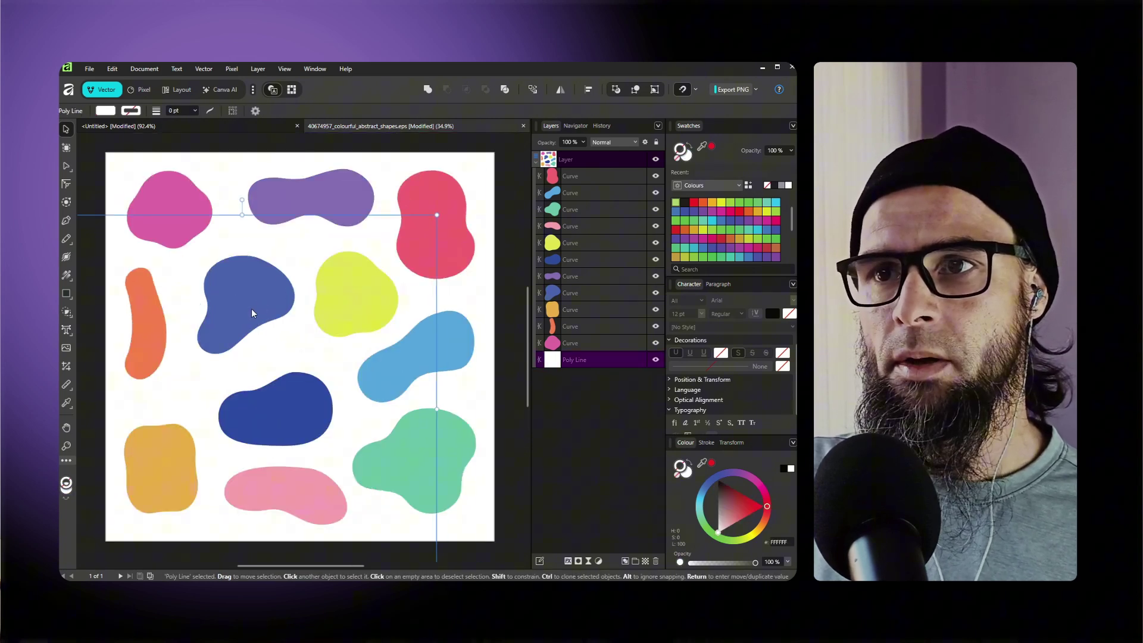
{"action": "left_click", "coordinate": [268, 296]}
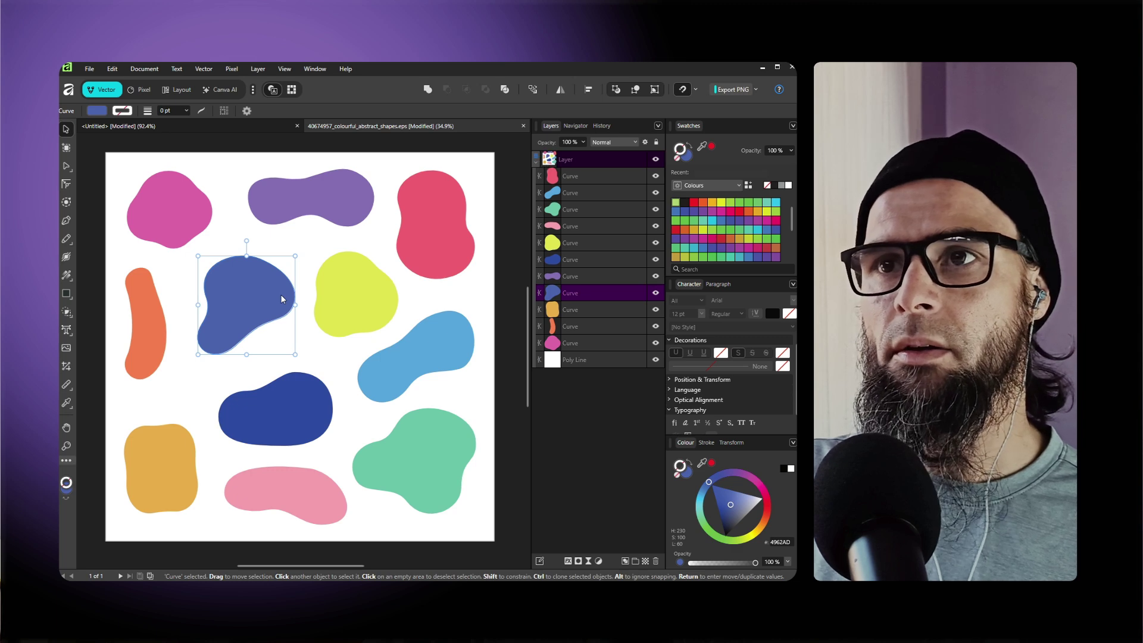
Paste the blue blob onto the Untitled artboard, resize it and centre it.
{"action": "left_click", "coordinate": [200, 130]}
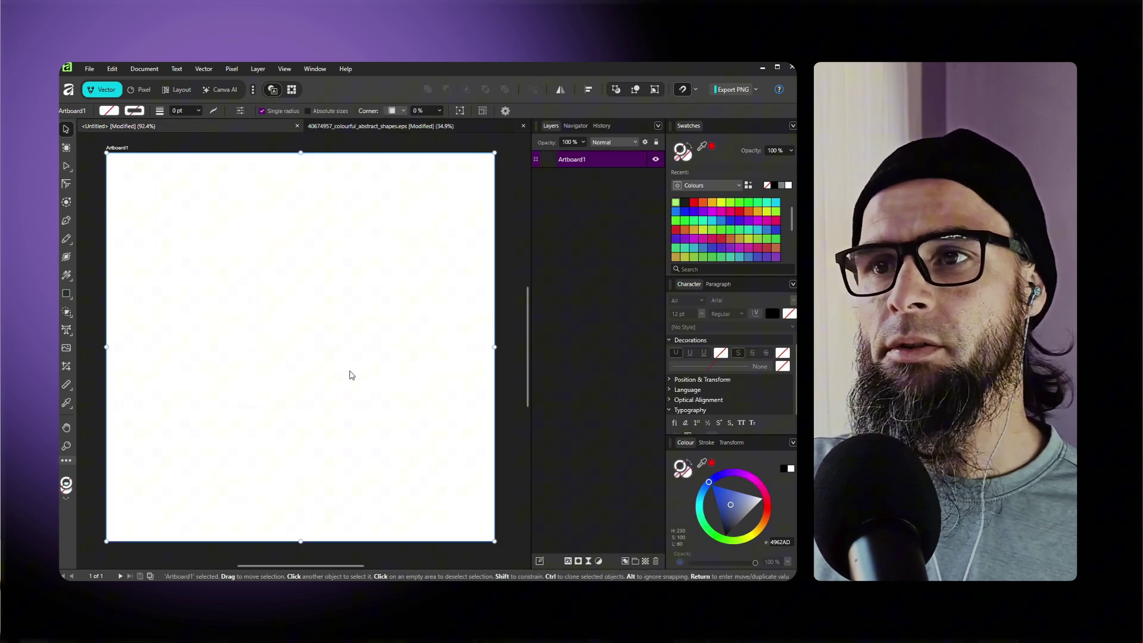
{"action": "key", "text": "ctrl+v"}
{"action": "left_click_drag", "start_coordinate": [342, 384], "coordinate": [298, 321]}
{"action": "left_click_drag", "start_coordinate": [476, 171], "coordinate": [418, 234]}
{"action": "left_click_drag", "start_coordinate": [316, 327], "coordinate": [339, 296]}
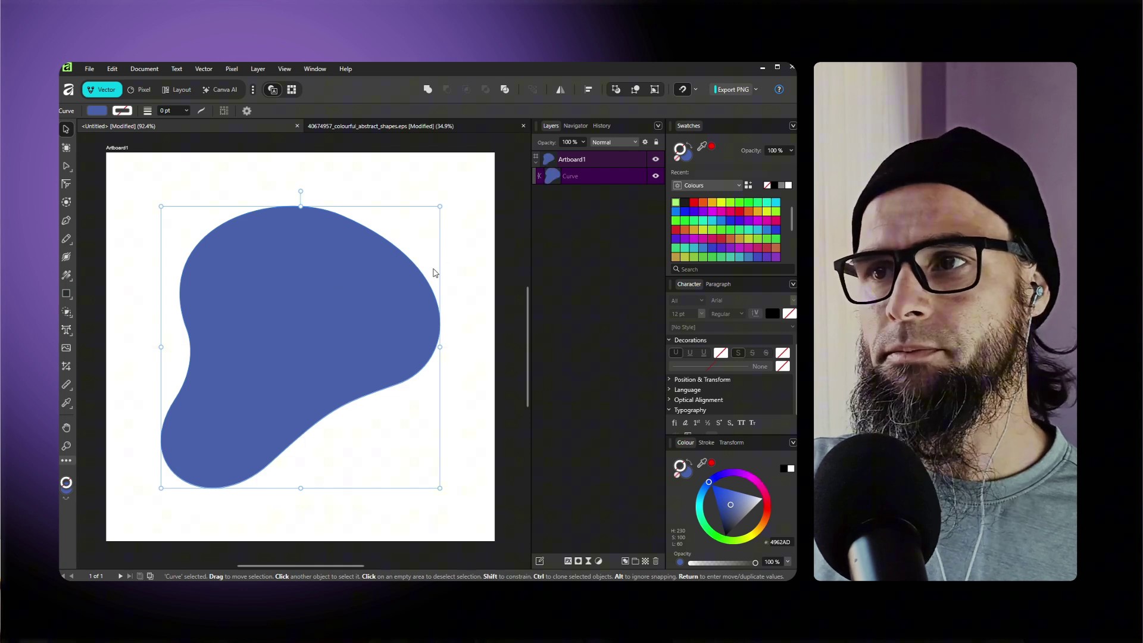
{"action": "left_click", "coordinate": [468, 262]}
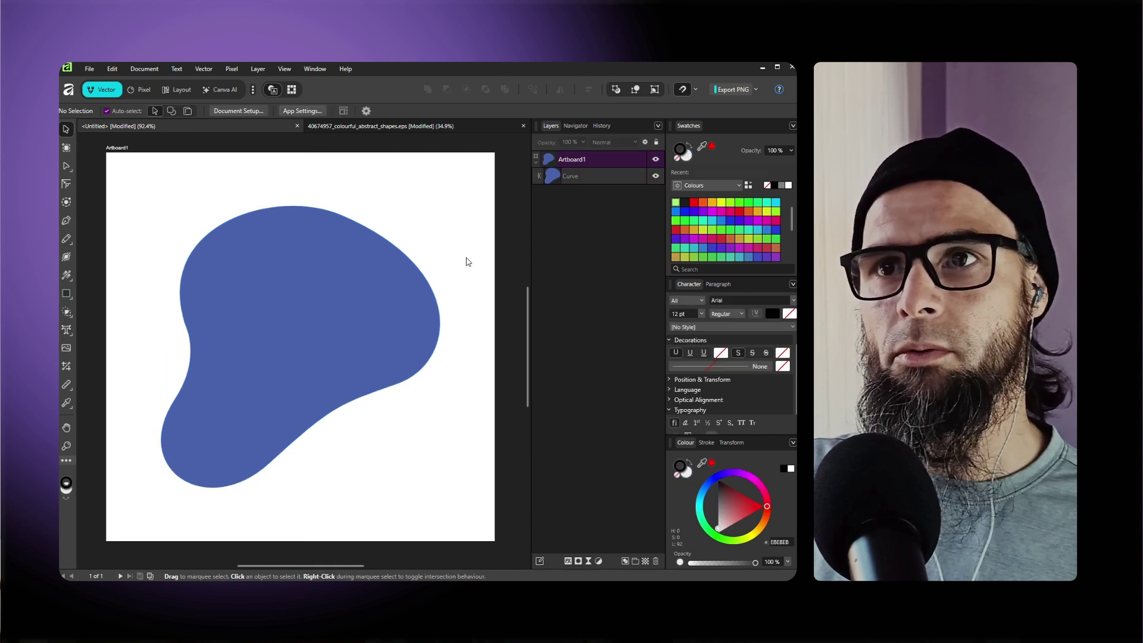
Place imgi_150_canva-logo on the artboard and centre it over the blue blob.
{"action": "left_click", "coordinate": [88, 69]}
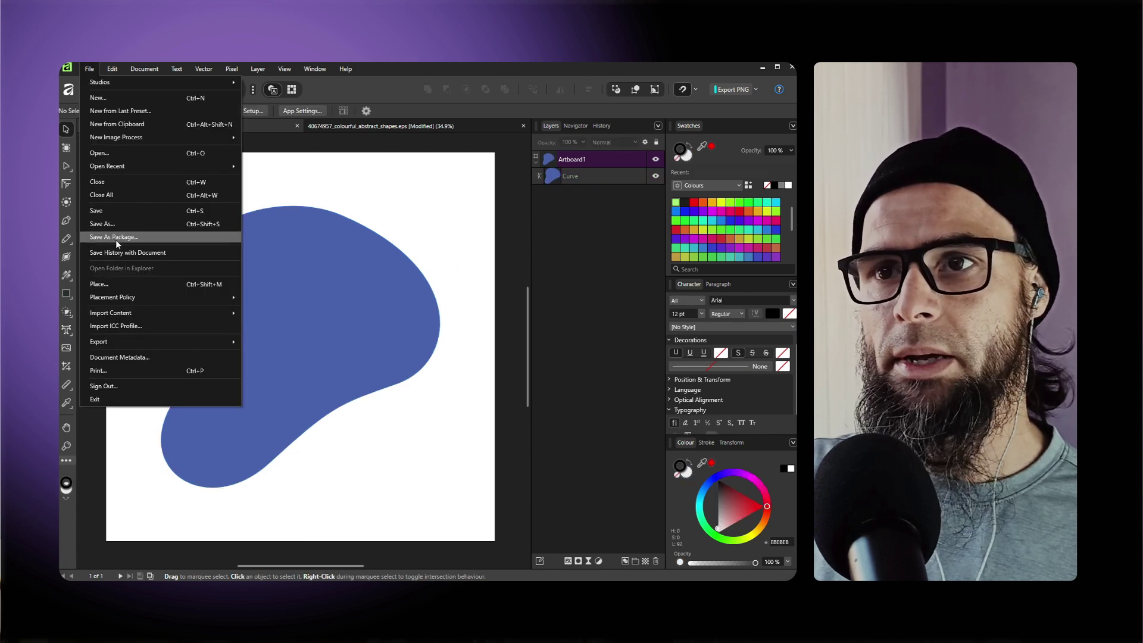
{"action": "left_click", "coordinate": [113, 280]}
{"action": "left_click", "coordinate": [268, 219]}
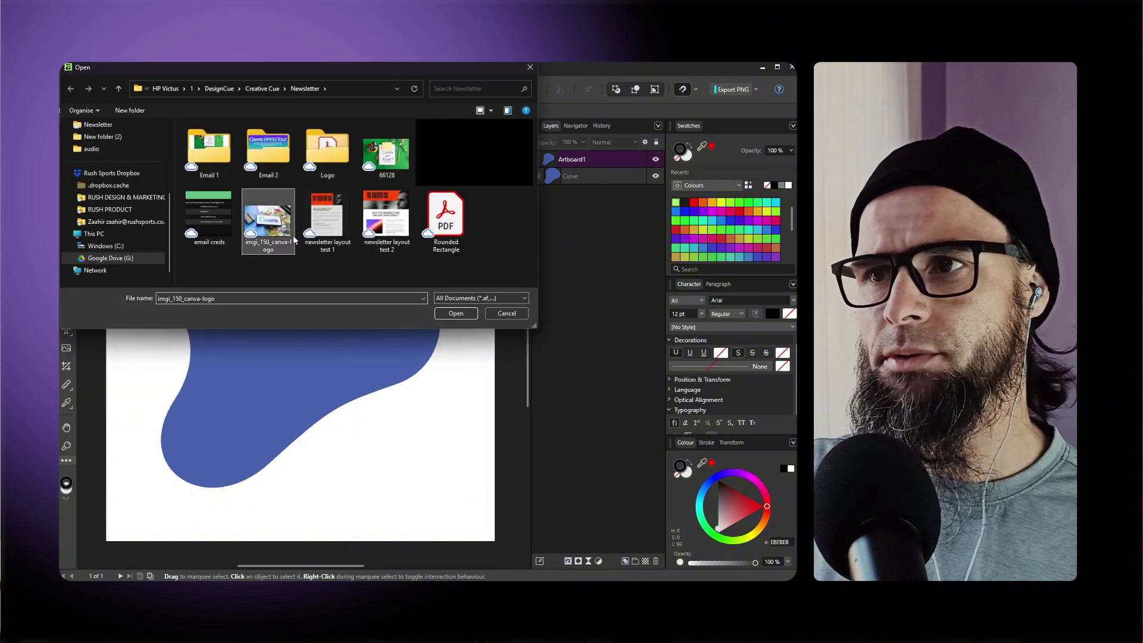
{"action": "left_click", "coordinate": [457, 313]}
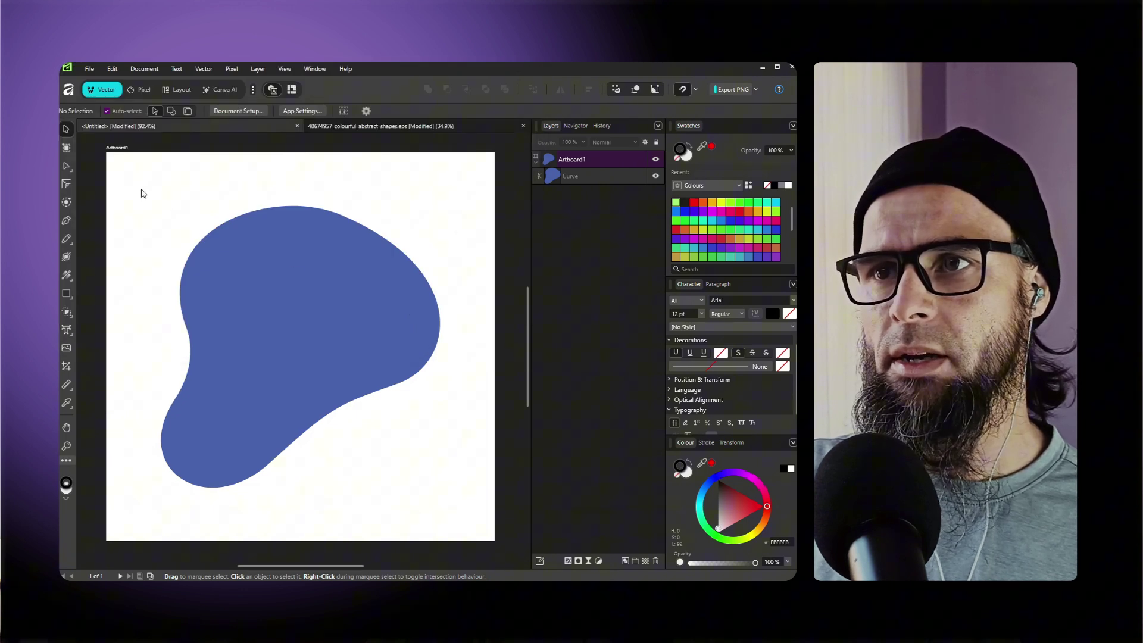
{"action": "left_click_drag", "start_coordinate": [140, 199], "coordinate": [197, 219]}
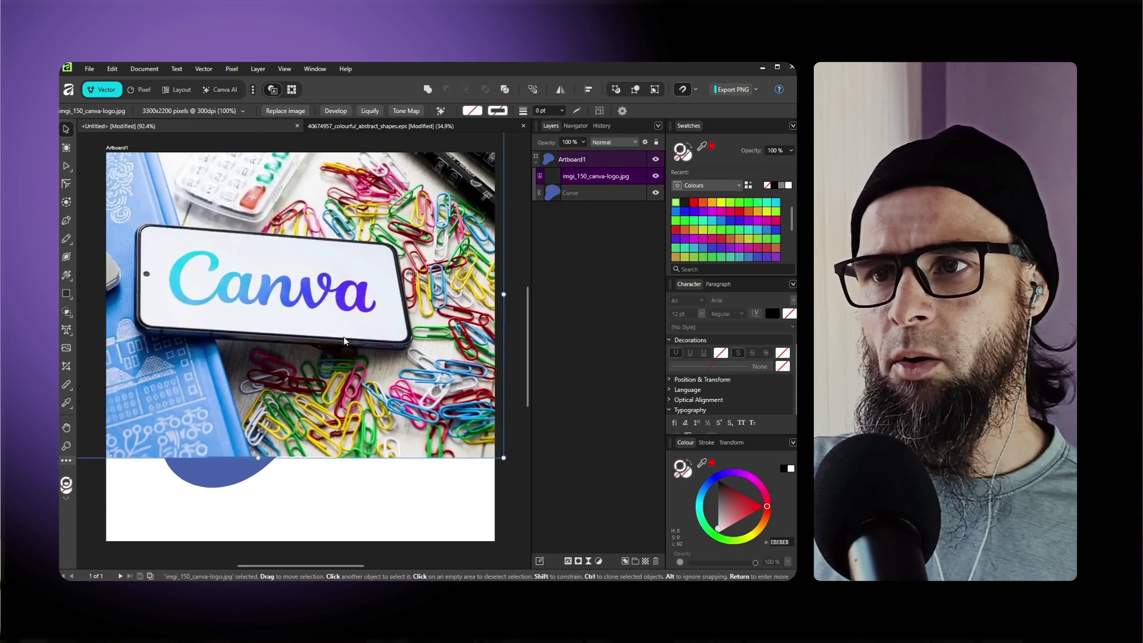
{"action": "left_click_drag", "start_coordinate": [364, 379], "coordinate": [384, 380]}
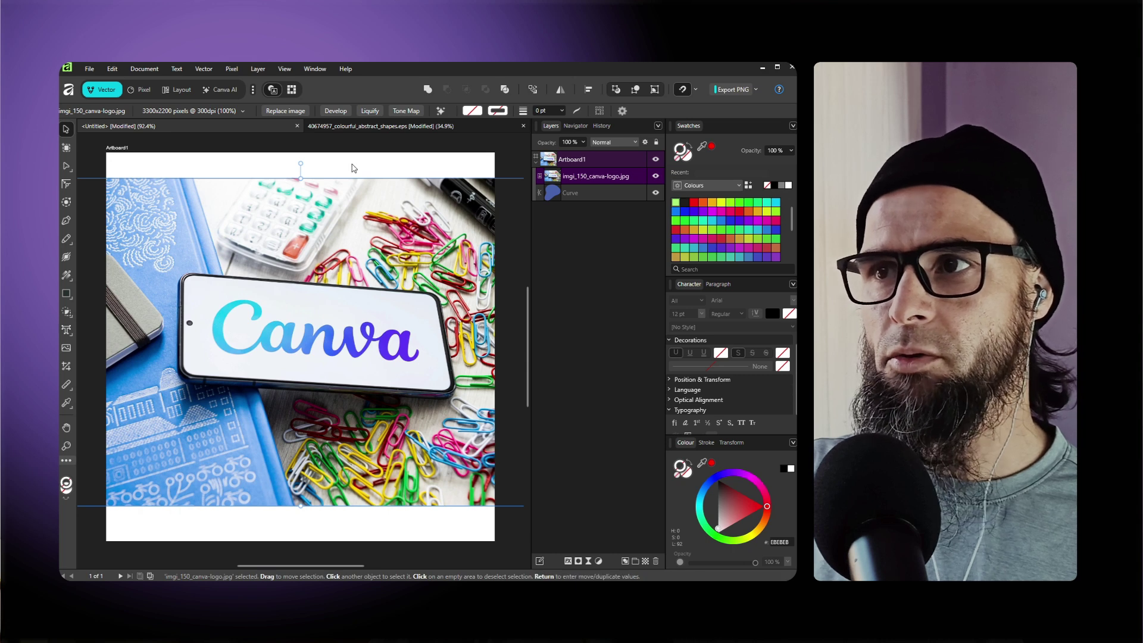
Clip the Canva photo inside the blue blob's layer, then marquee-select the blob curve.
{"action": "double_click", "coordinate": [597, 176]}
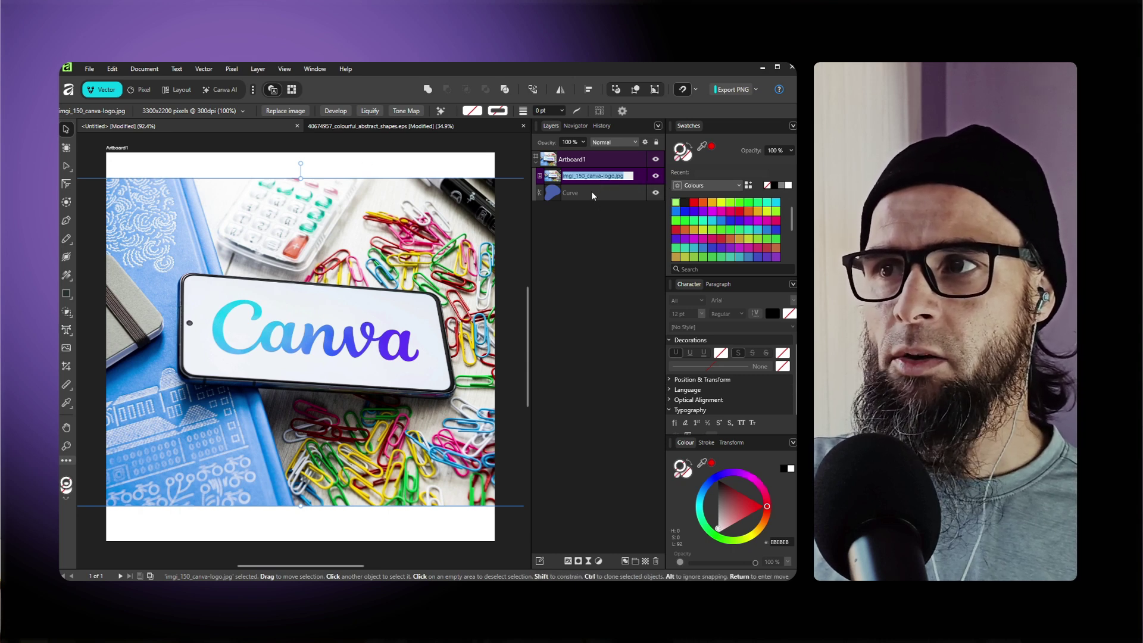
{"action": "left_click", "coordinate": [596, 193]}
{"action": "left_click_drag", "start_coordinate": [638, 180], "coordinate": [594, 180]}
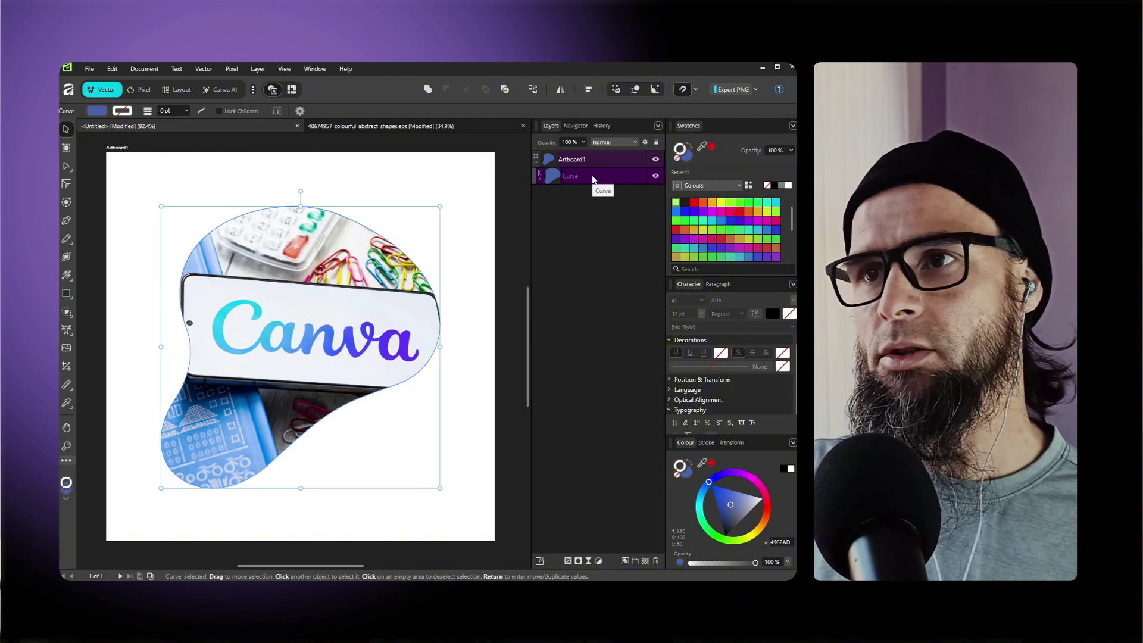
{"action": "left_click", "coordinate": [399, 175]}
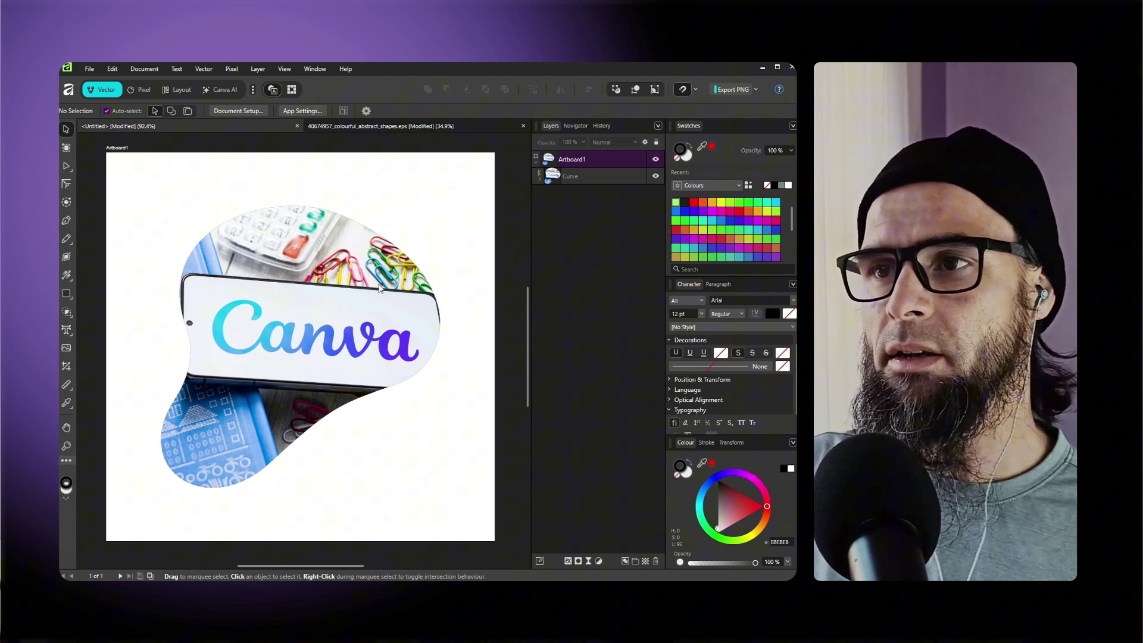
{"action": "left_click_drag", "start_coordinate": [465, 216], "coordinate": [345, 318]}
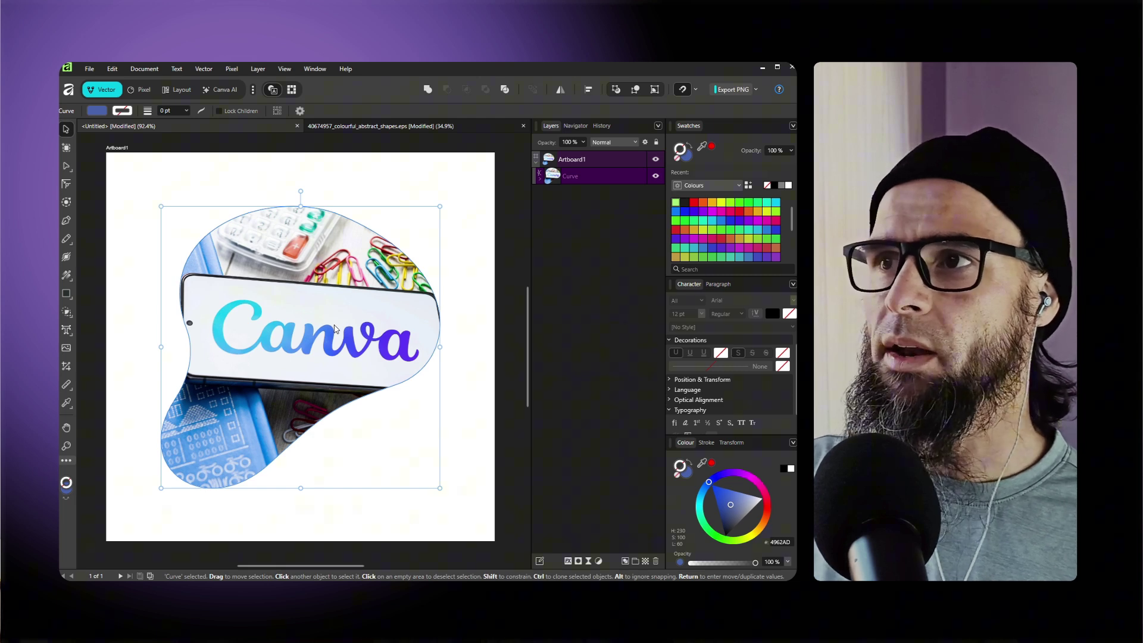
Change the quick export format from PNG to PDF (digital - high quality).
{"action": "left_click", "coordinate": [757, 89]}
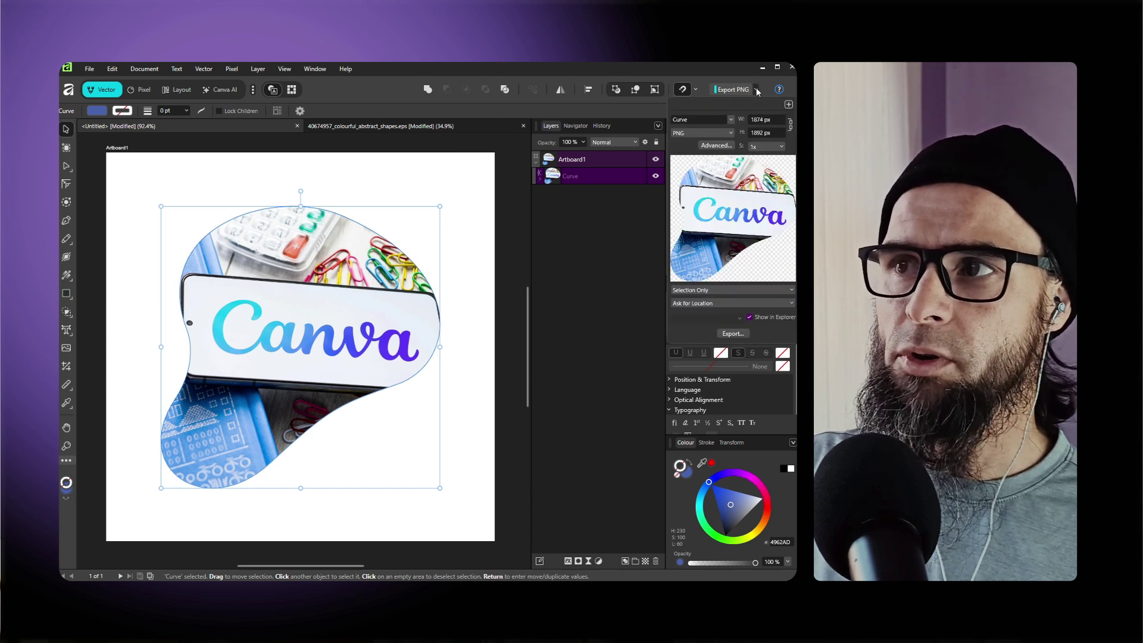
{"action": "left_click", "coordinate": [730, 132]}
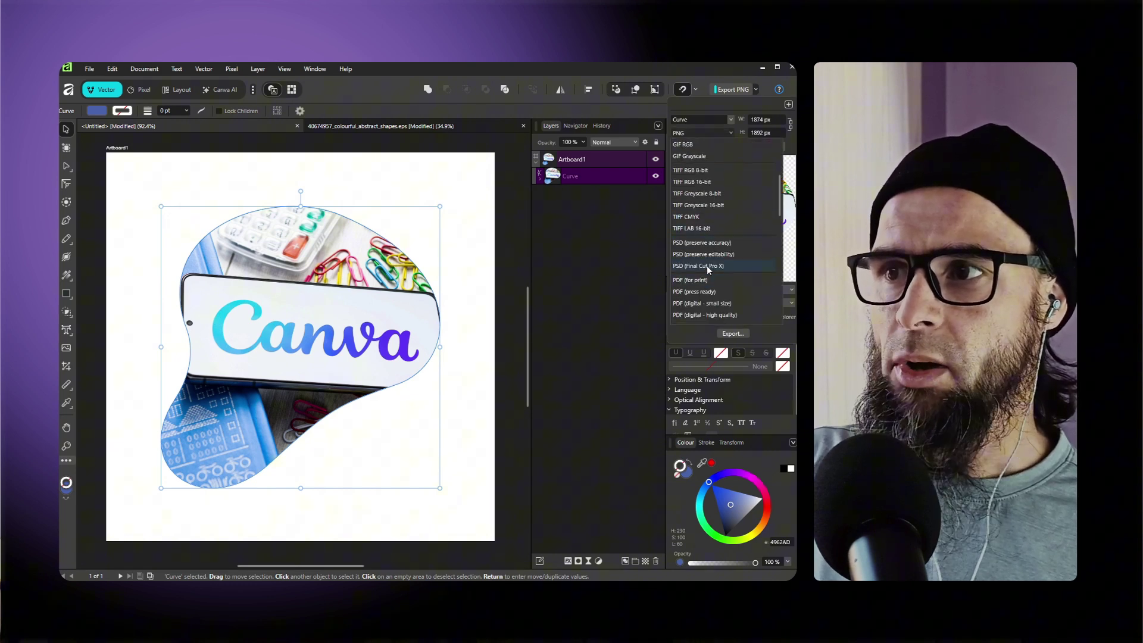
{"action": "scroll", "coordinate": [706, 265], "scroll_direction": "down", "scroll_amount": 1}
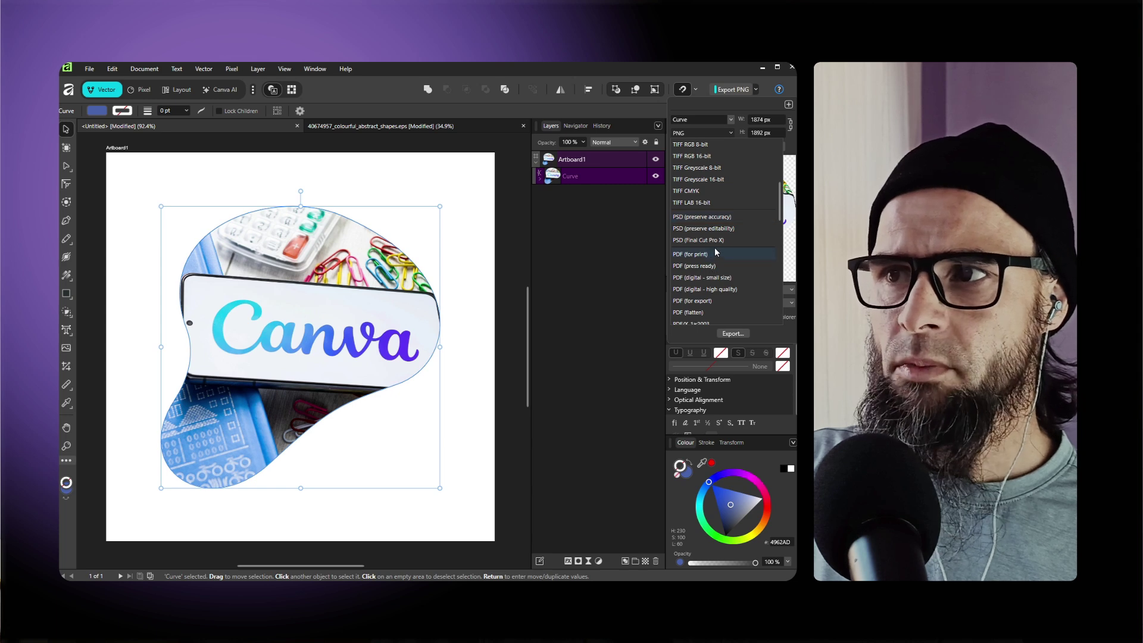
{"action": "scroll", "coordinate": [720, 227], "scroll_direction": "down", "scroll_amount": 1}
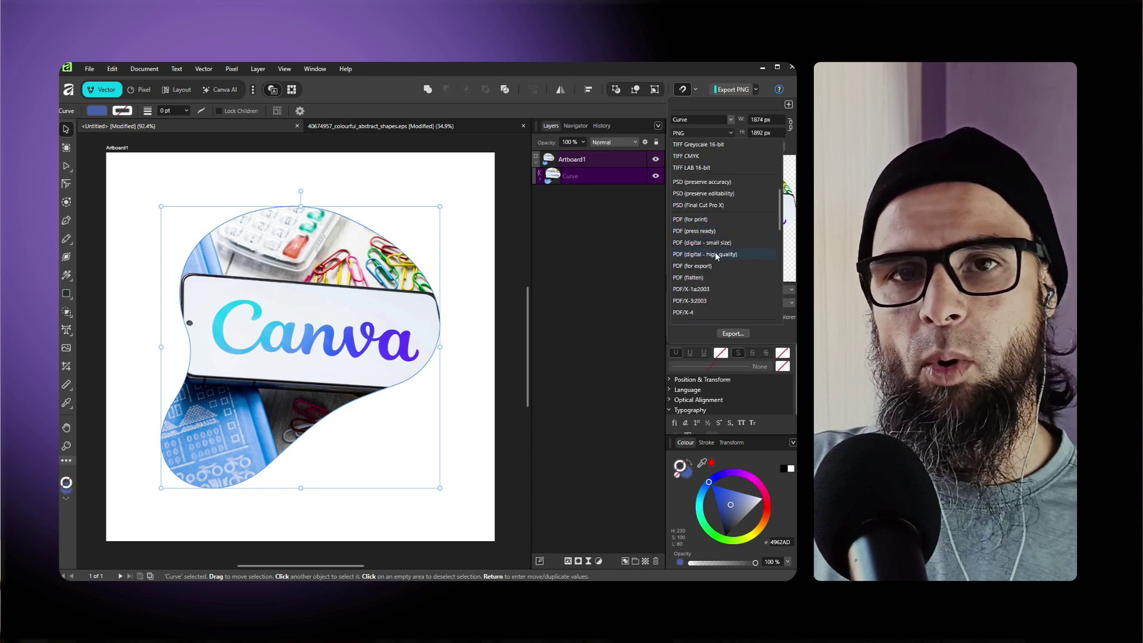
{"action": "left_click", "coordinate": [716, 254]}
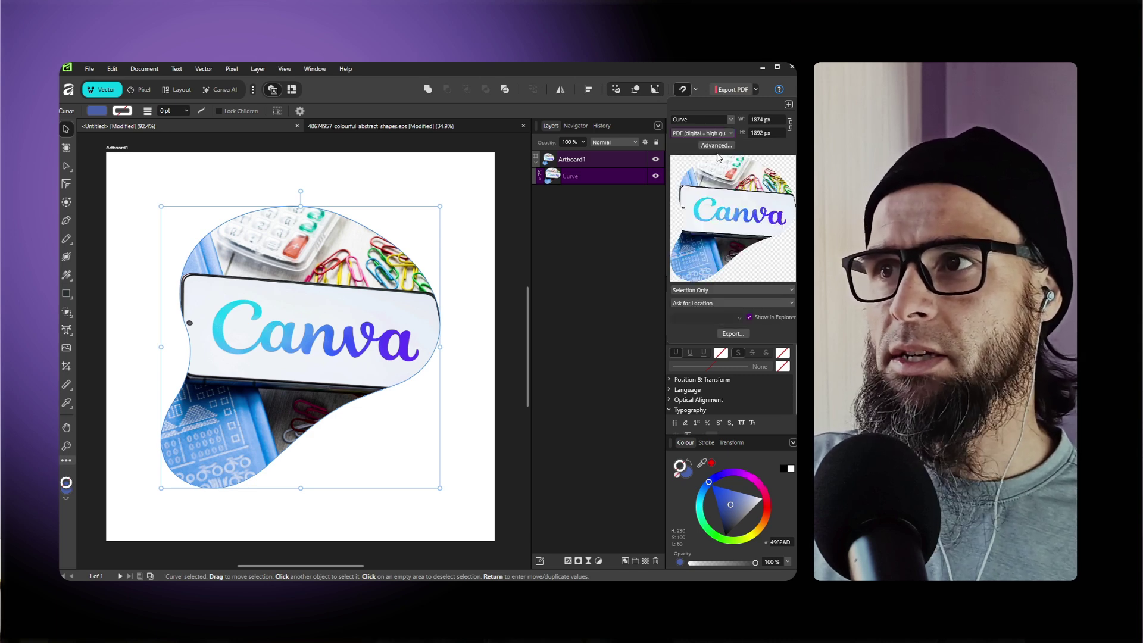
{"action": "left_click", "coordinate": [737, 90]}
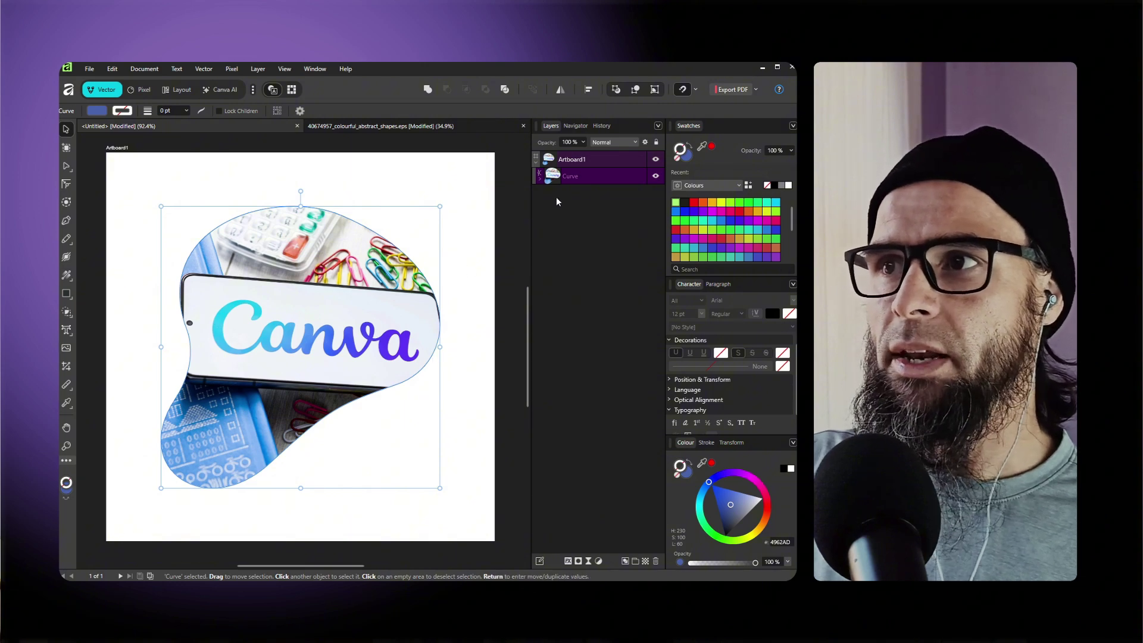
Export the curve as a PDF named Curve into the Newsletter folder.
{"action": "left_click", "coordinate": [733, 90]}
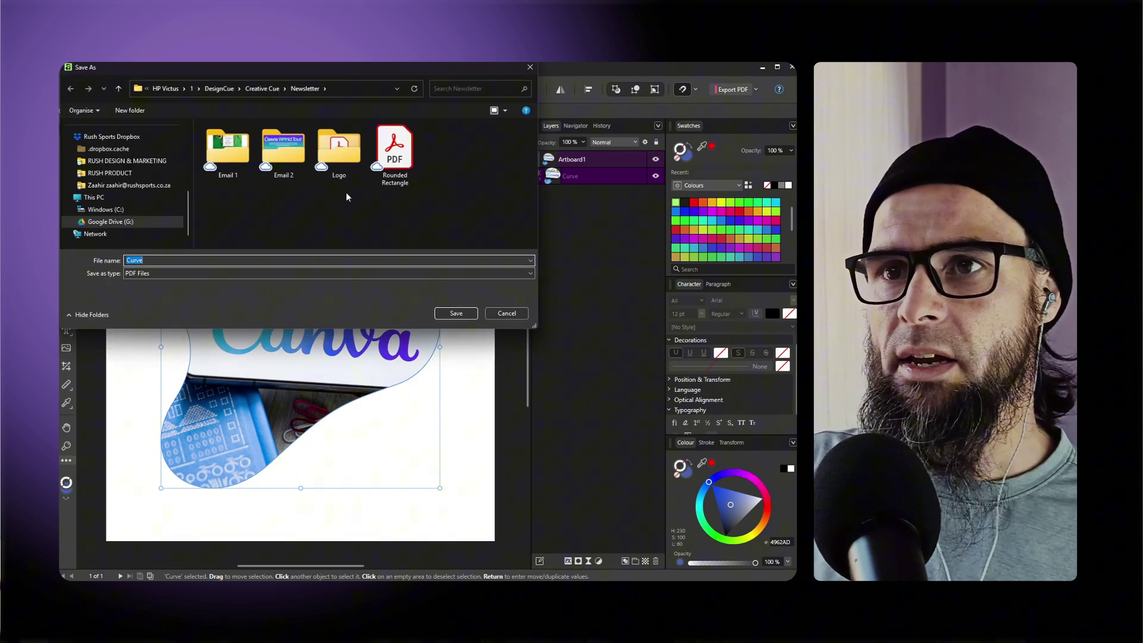
{"action": "left_click", "coordinate": [205, 262]}
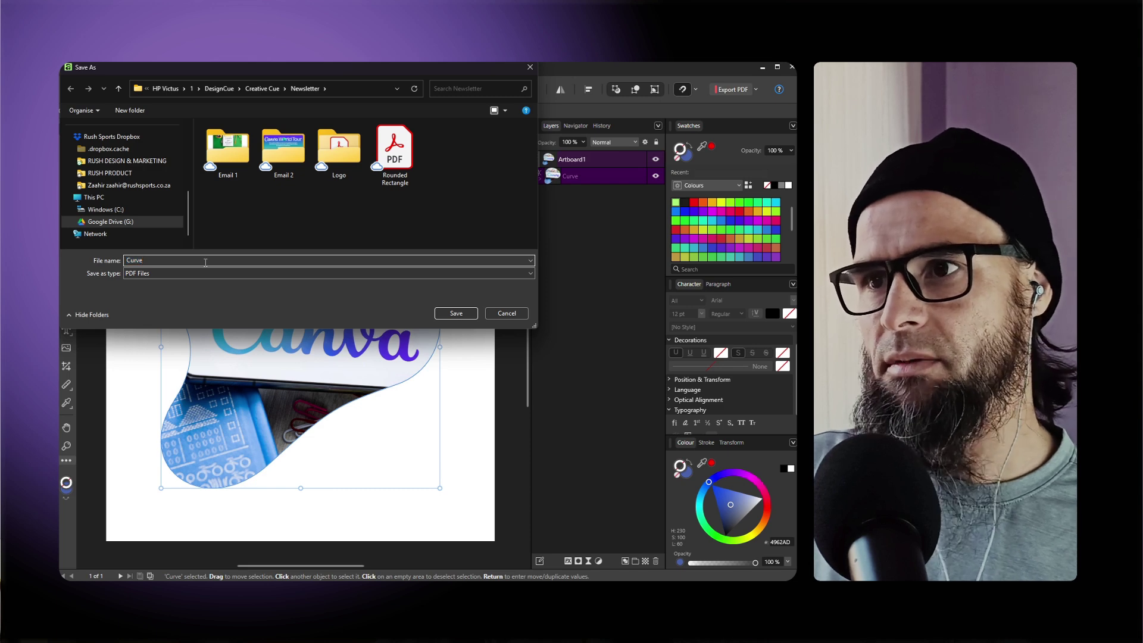
{"action": "left_click", "coordinate": [467, 314]}
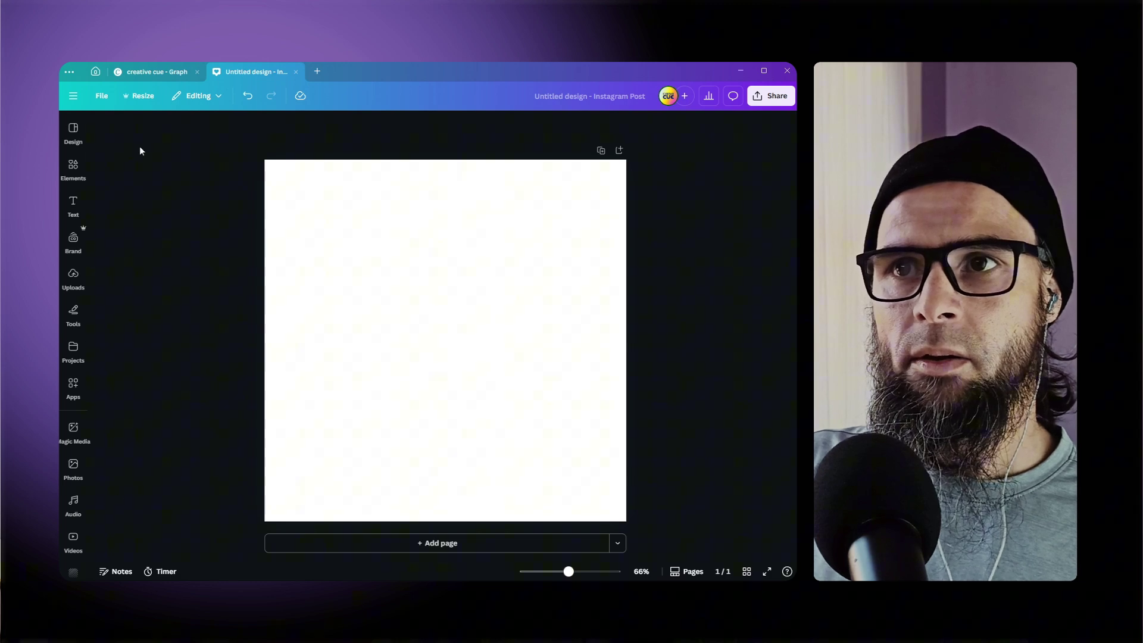
Upload Curve.pdf from the Newsletter folder into Canva's Uploads.
{"action": "left_click", "coordinate": [94, 72]}
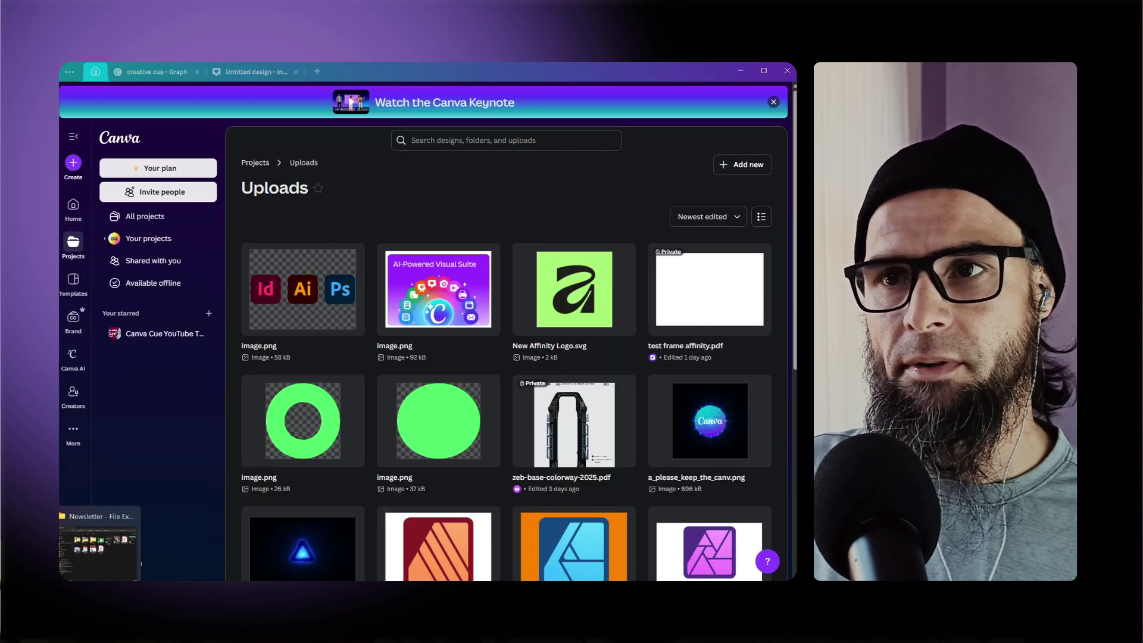
{"action": "left_click", "coordinate": [134, 539]}
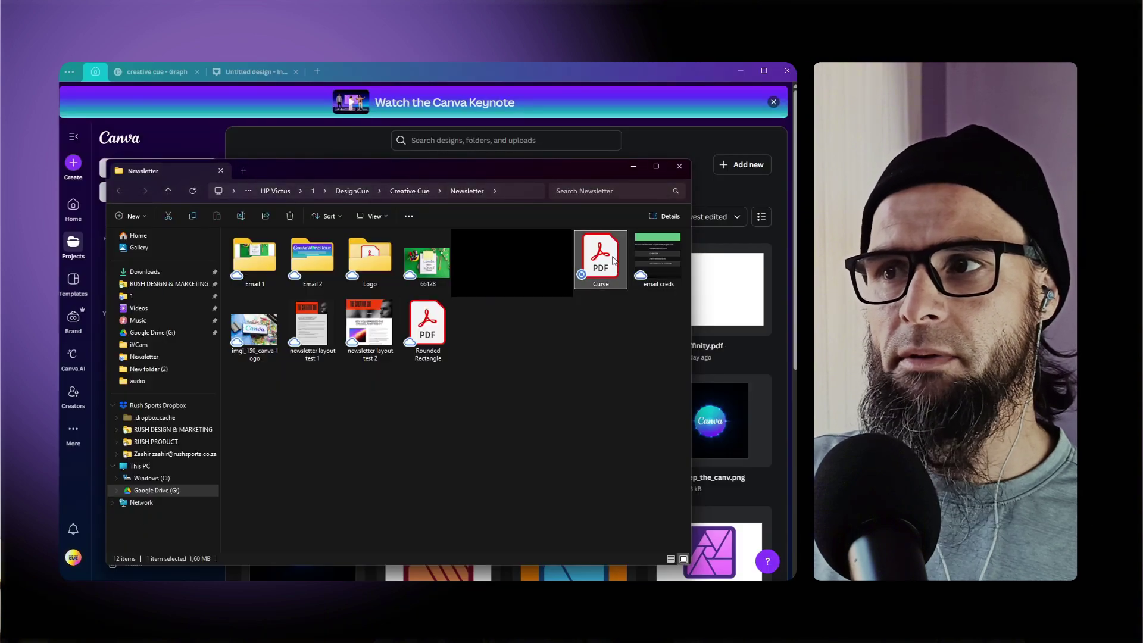
{"action": "left_click_drag", "start_coordinate": [588, 270], "coordinate": [733, 262]}
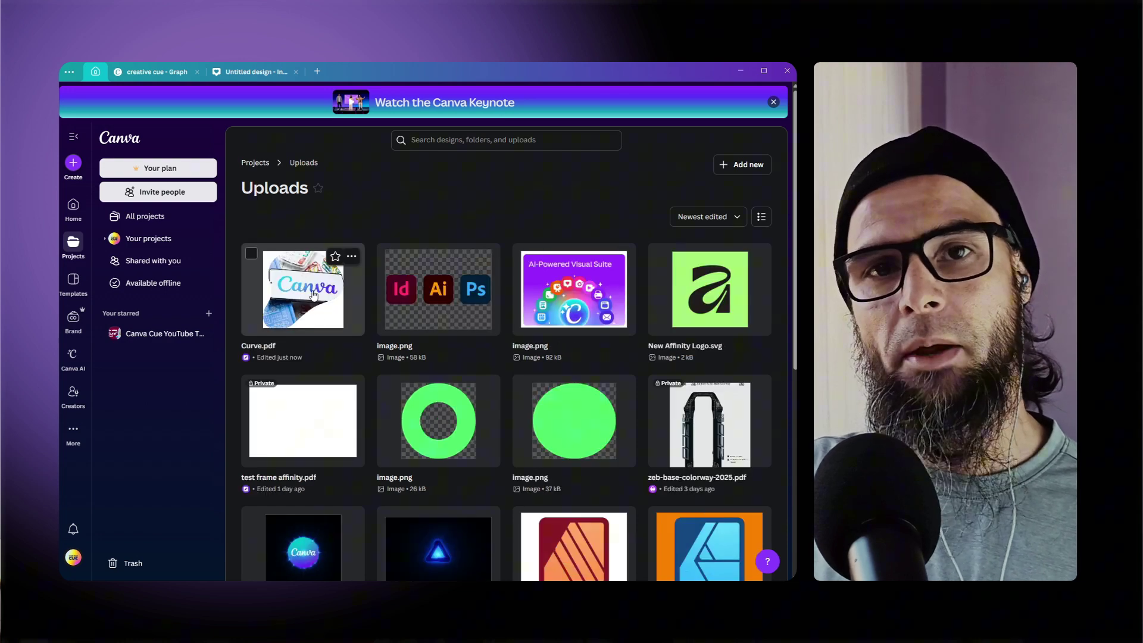
Open the uploaded Curve.pdf as its own editable design and select its image.
{"action": "left_click", "coordinate": [302, 300]}
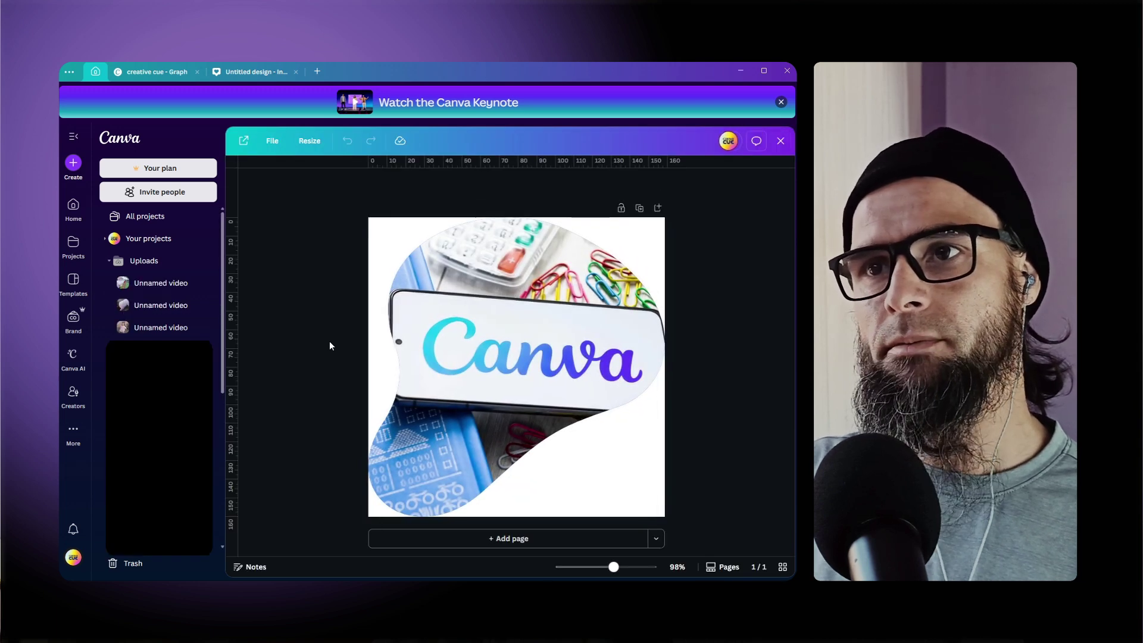
{"action": "left_click", "coordinate": [244, 141]}
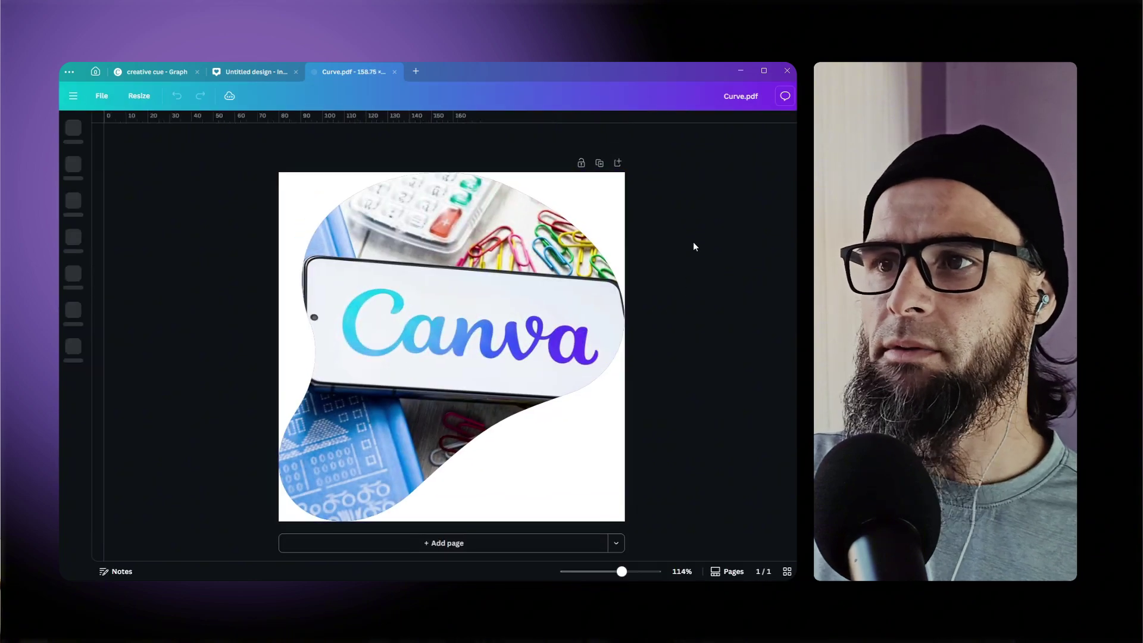
{"action": "left_click_drag", "start_coordinate": [691, 237], "coordinate": [452, 390]}
Remove the Canva photo from the blob frame, leaving the sky-and-grass placeholder.
{"action": "left_click", "coordinate": [705, 337]}
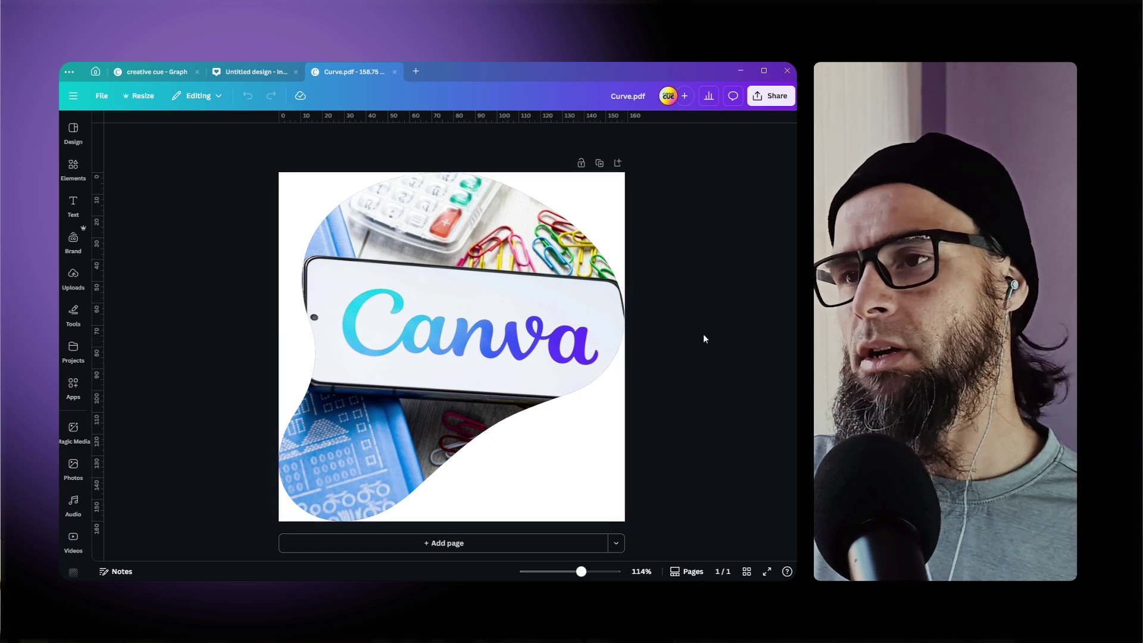
{"action": "left_click_drag", "start_coordinate": [576, 313], "coordinate": [452, 363]}
{"action": "left_click", "coordinate": [571, 285]}
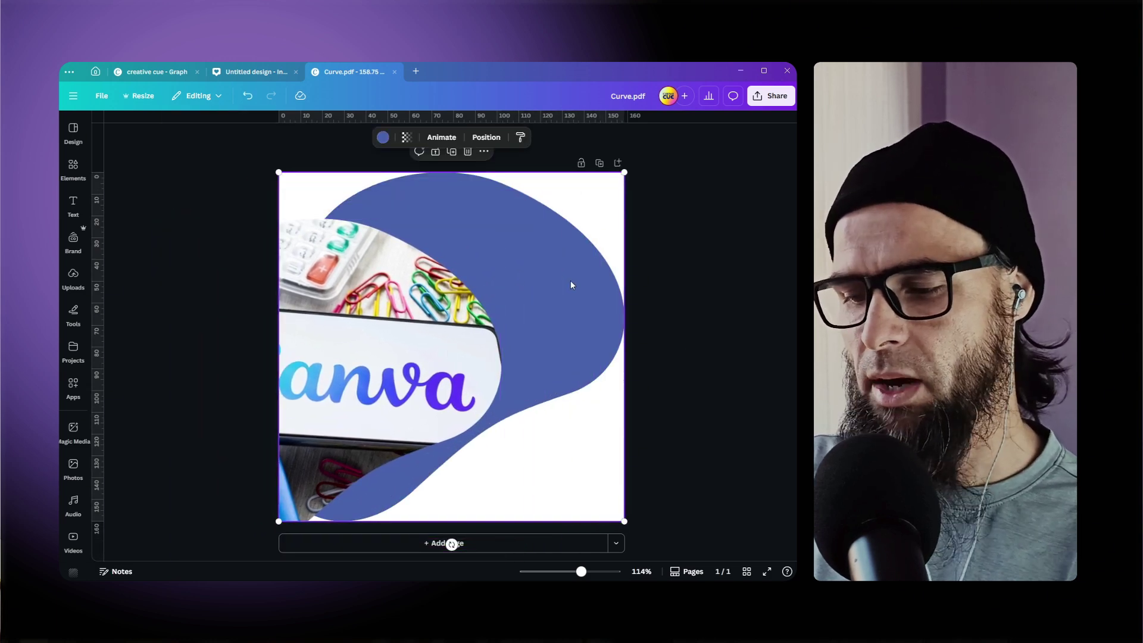
{"action": "key", "text": "Delete"}
{"action": "left_click_drag", "start_coordinate": [338, 390], "coordinate": [455, 341]}
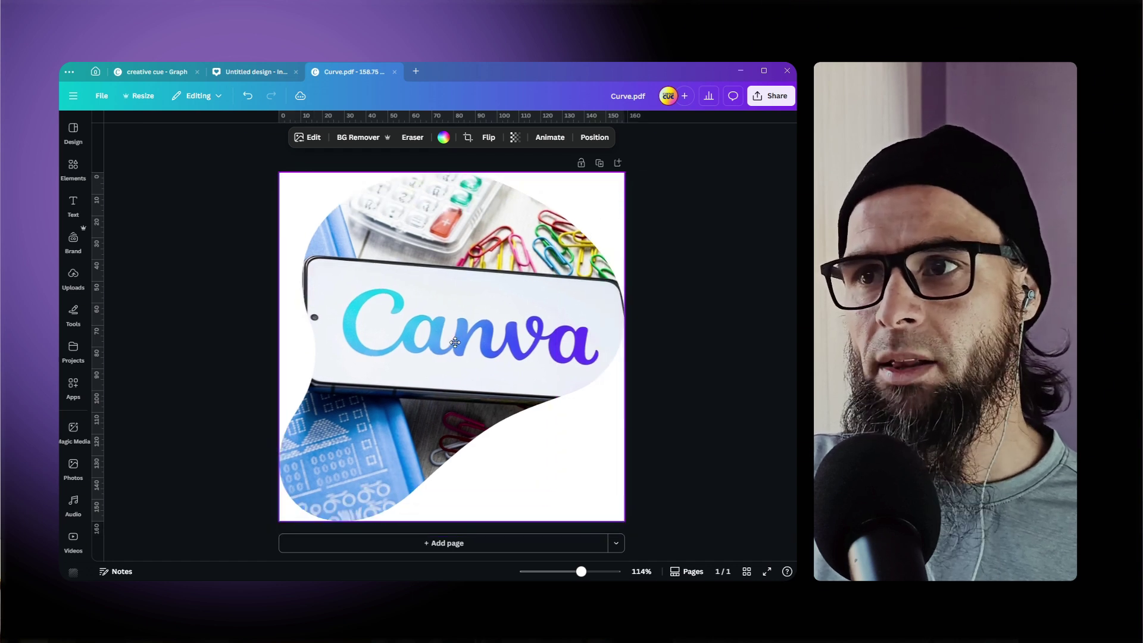
{"action": "left_click_drag", "start_coordinate": [455, 342], "coordinate": [455, 342]}
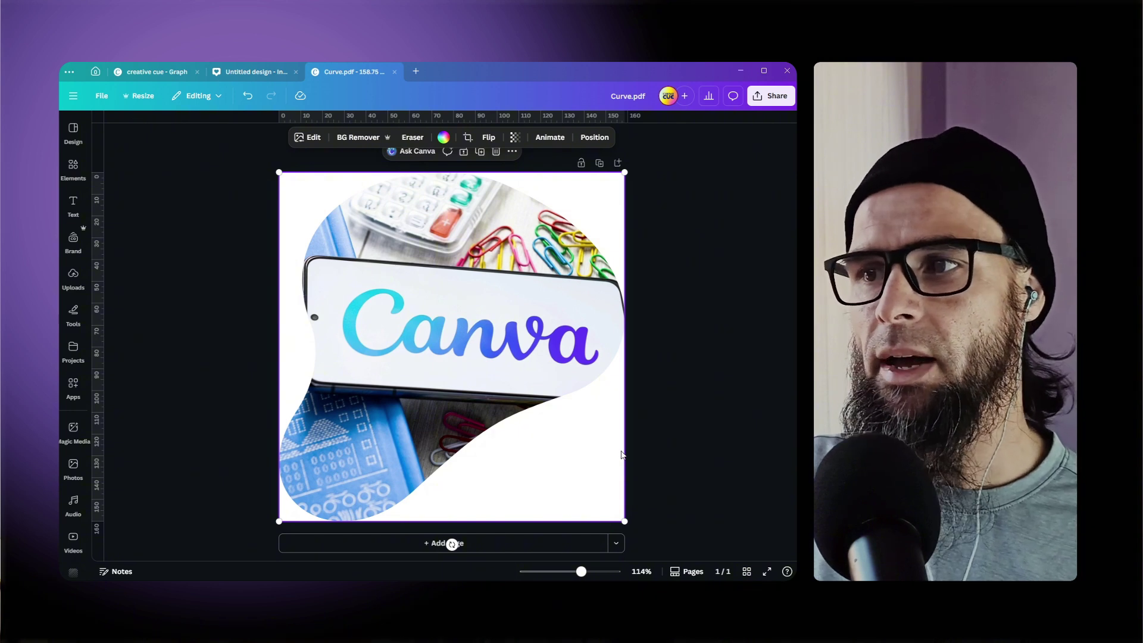
{"action": "key", "text": "ctrl+z"}
{"action": "left_click", "coordinate": [673, 409]}
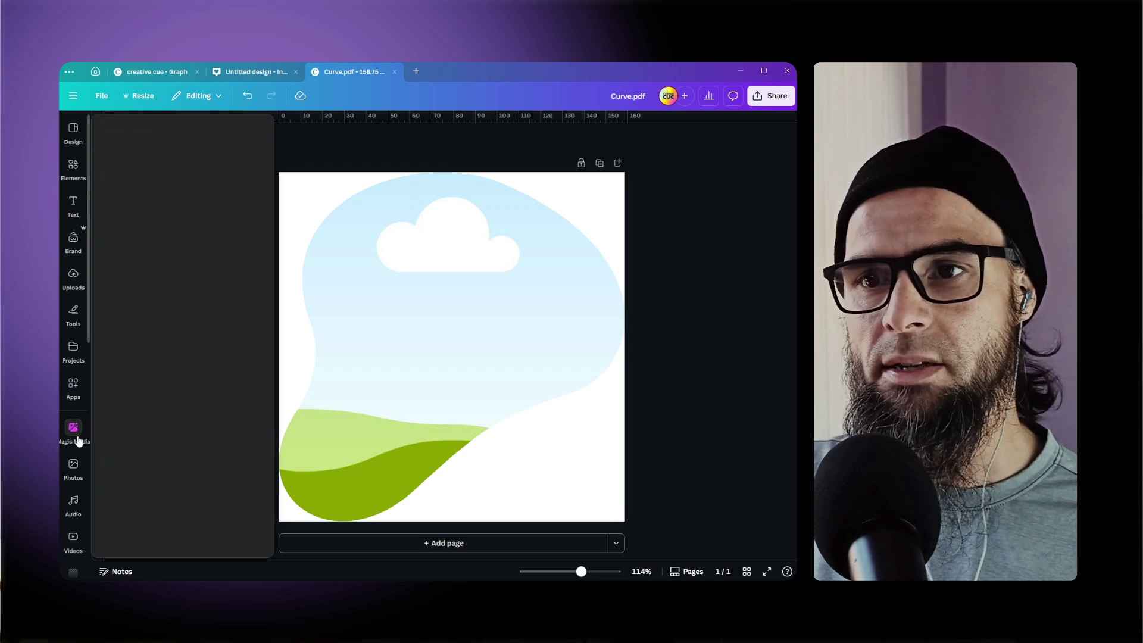
Drop the coffee-and-chess photo into the blob frame and shrink it to about 92.5 × 93.4.
{"action": "left_click", "coordinate": [77, 467]}
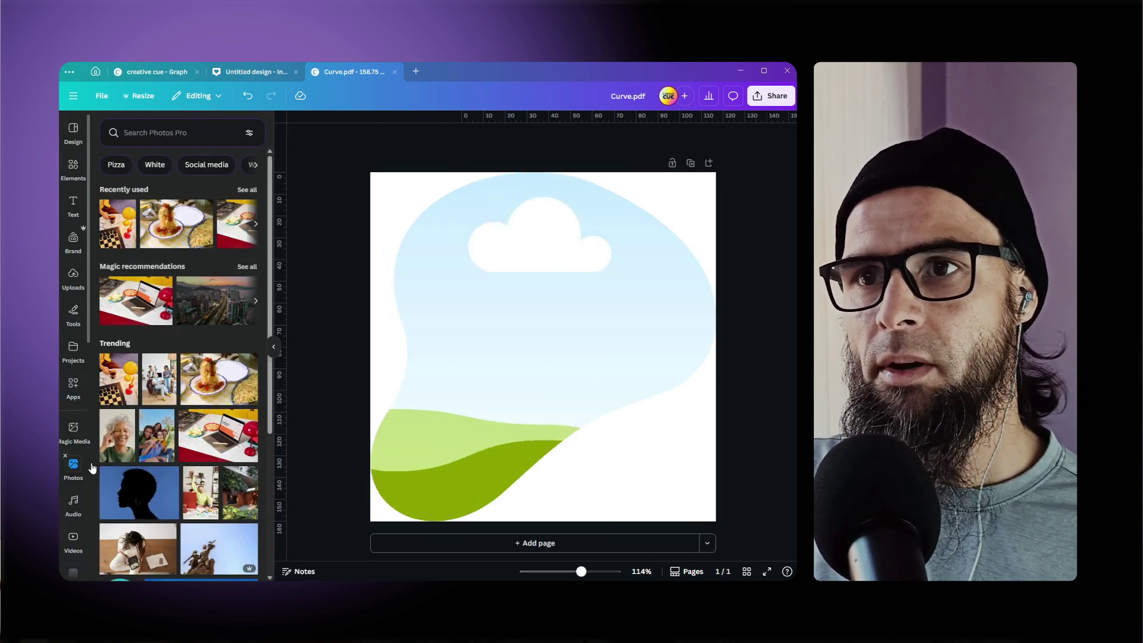
{"action": "mouse_move", "coordinate": [117, 226]}
{"action": "left_mouse_down"}
{"action": "mouse_move", "coordinate": [199, 260]}
{"action": "mouse_move", "coordinate": [395, 299]}
{"action": "mouse_move", "coordinate": [461, 293]}
{"action": "left_mouse_up"}
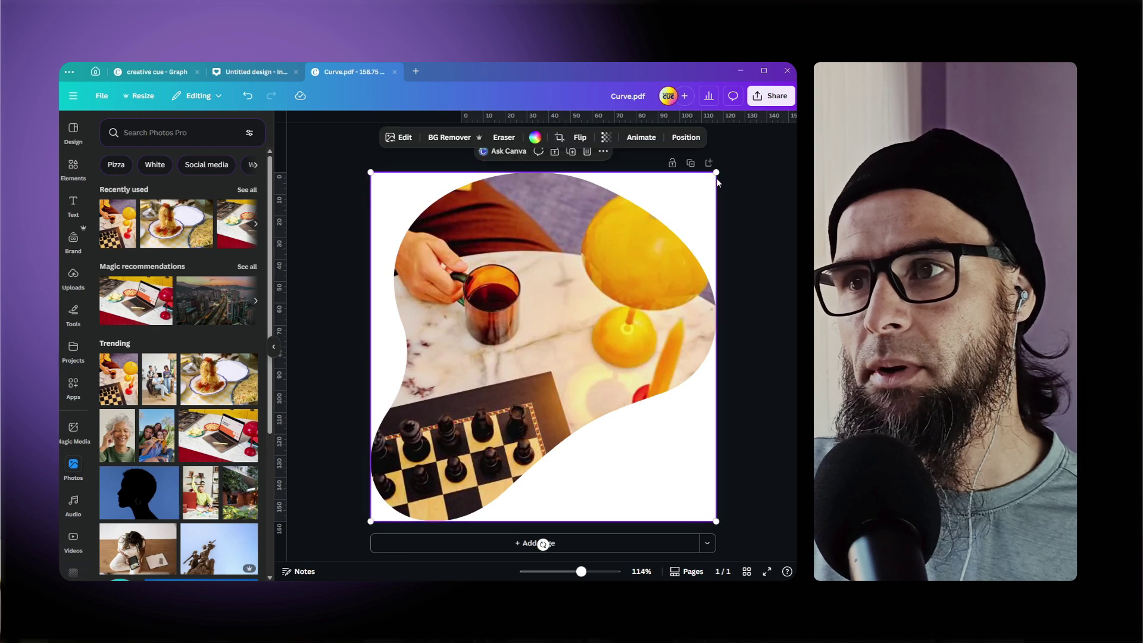
{"action": "left_click_drag", "start_coordinate": [716, 173], "coordinate": [648, 250]}
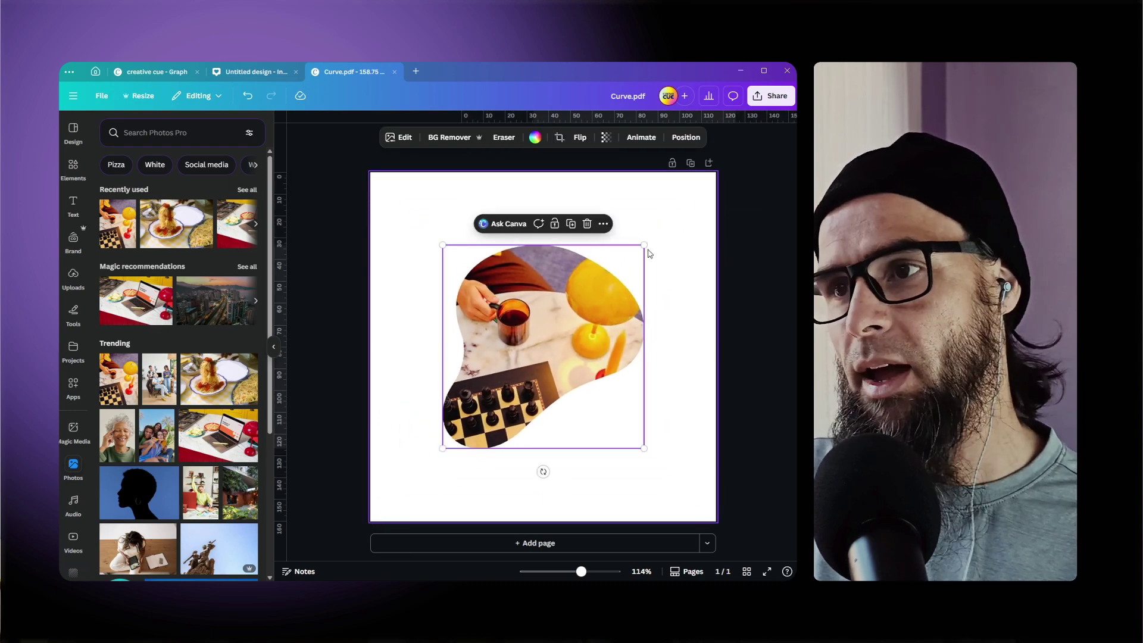
{"action": "left_click", "coordinate": [670, 311]}
Enlarge the photo inside the frame, move it down, and apply the crop.
{"action": "left_click", "coordinate": [603, 334]}
{"action": "double_click", "coordinate": [563, 326]}
{"action": "left_click_drag", "start_coordinate": [644, 212], "coordinate": [702, 135]}
{"action": "left_click_drag", "start_coordinate": [593, 287], "coordinate": [572, 315]}
{"action": "left_click", "coordinate": [696, 335]}
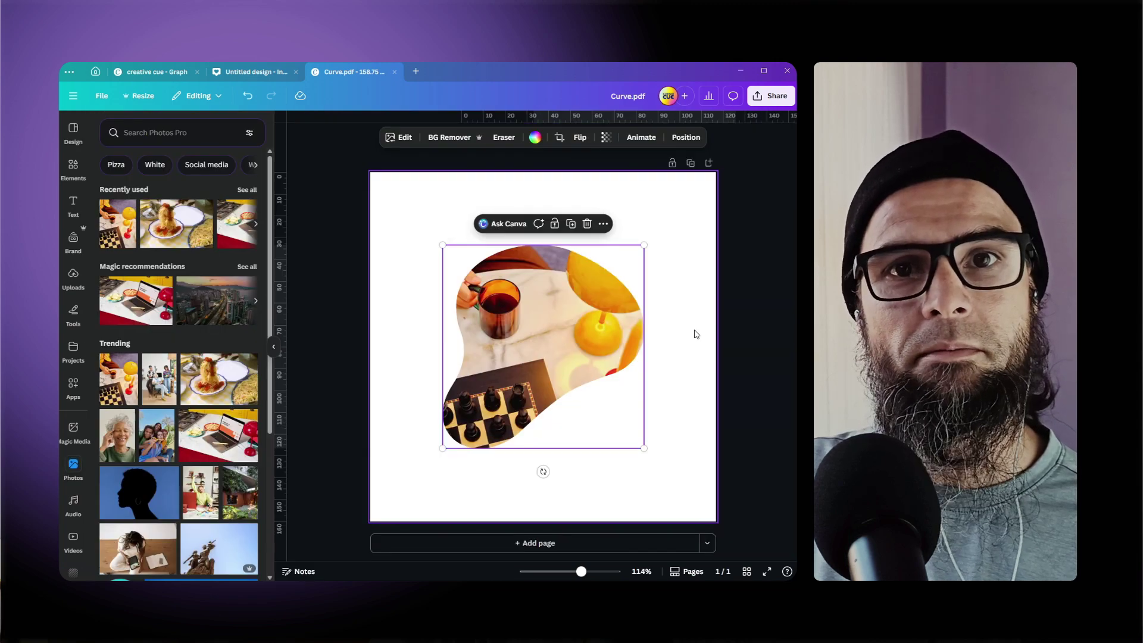